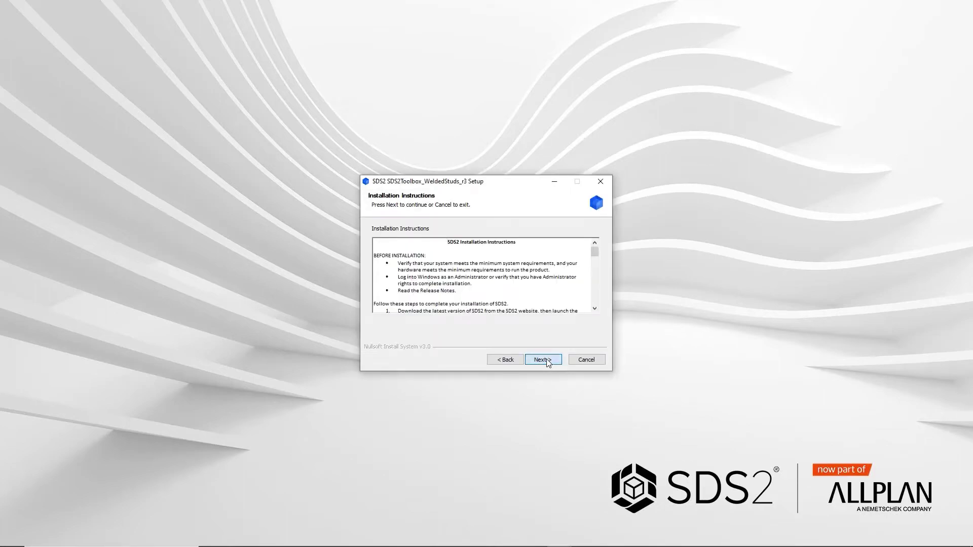
# - Accept the license agreement, install the SDS2Toolbox_WeldedStuds_r3 package and close its setup wizard
pyautogui.click(438, 336)
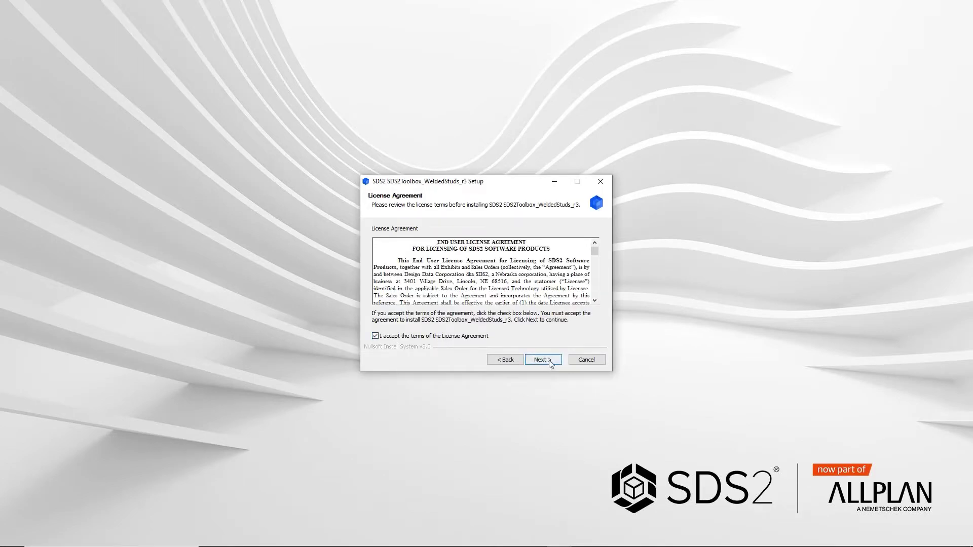
pyautogui.click(551, 363)
pyautogui.click(552, 363)
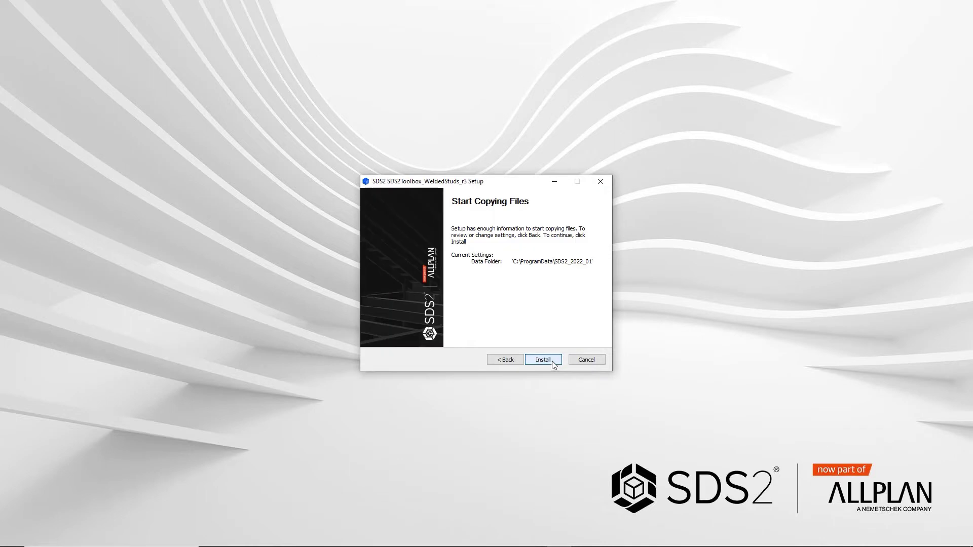
pyautogui.click(552, 362)
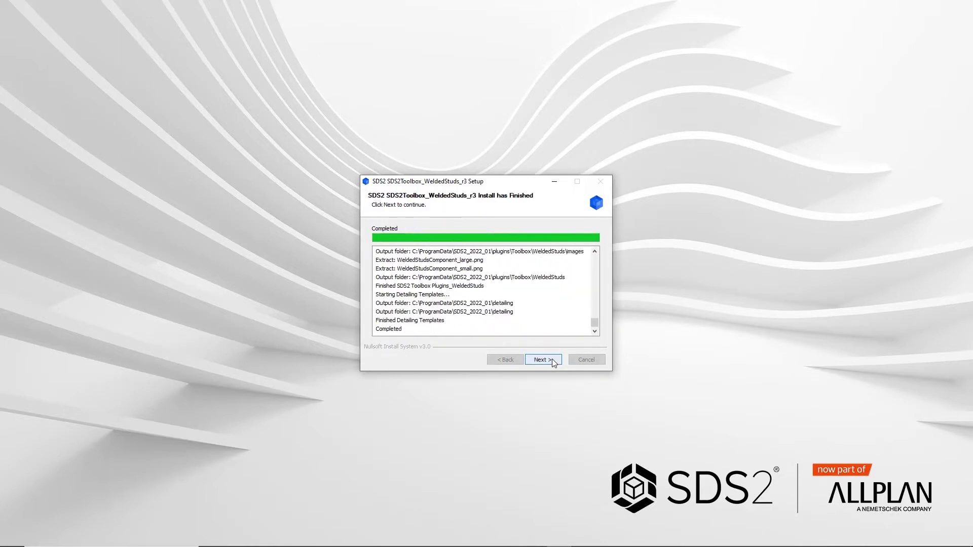
pyautogui.click(551, 361)
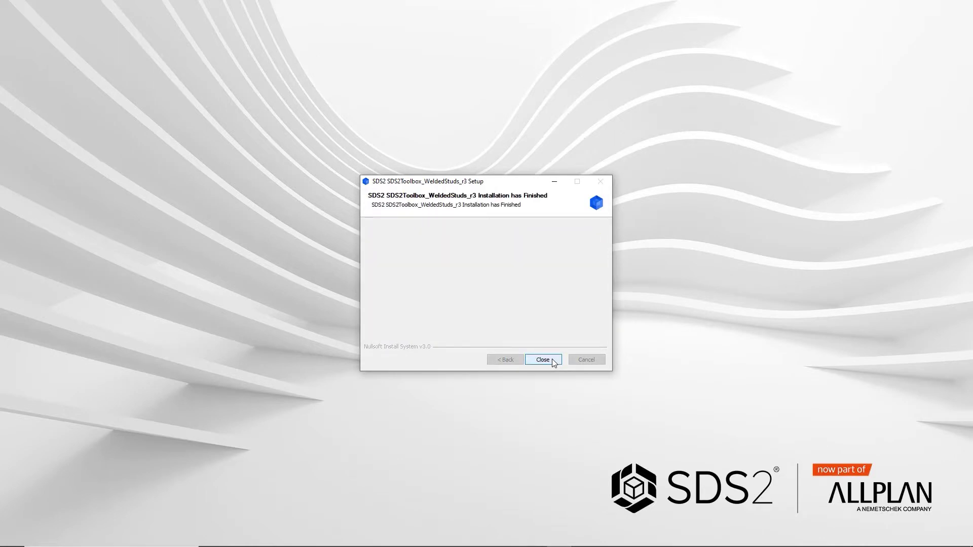
pyautogui.click(542, 360)
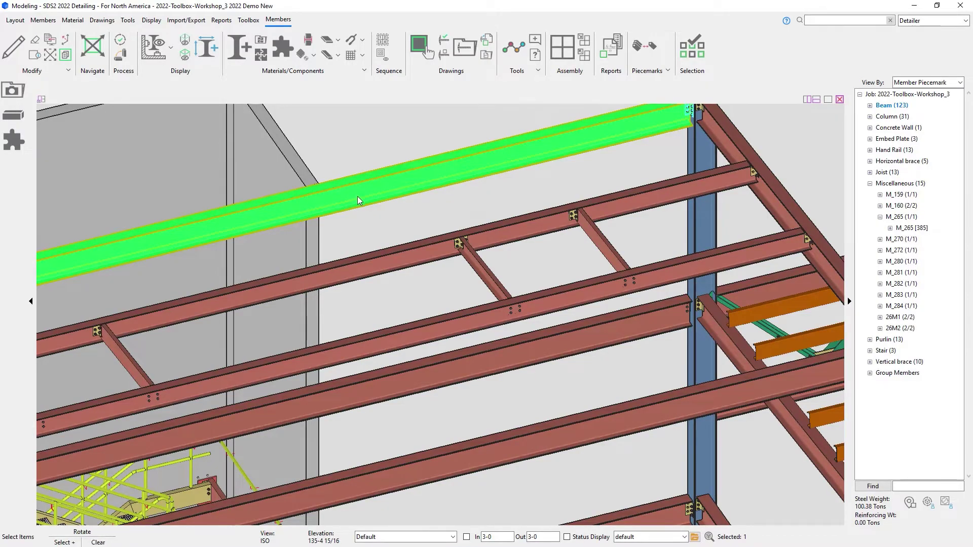
# - In SDS2 Modeling, add a Welded Studs component to the selected top beam beside the concrete walls
pyautogui.keyDown('shift'); pyautogui.moveTo(357, 196); pyautogui.dragTo(515, 296, button='middle'); pyautogui.keyUp('shift')
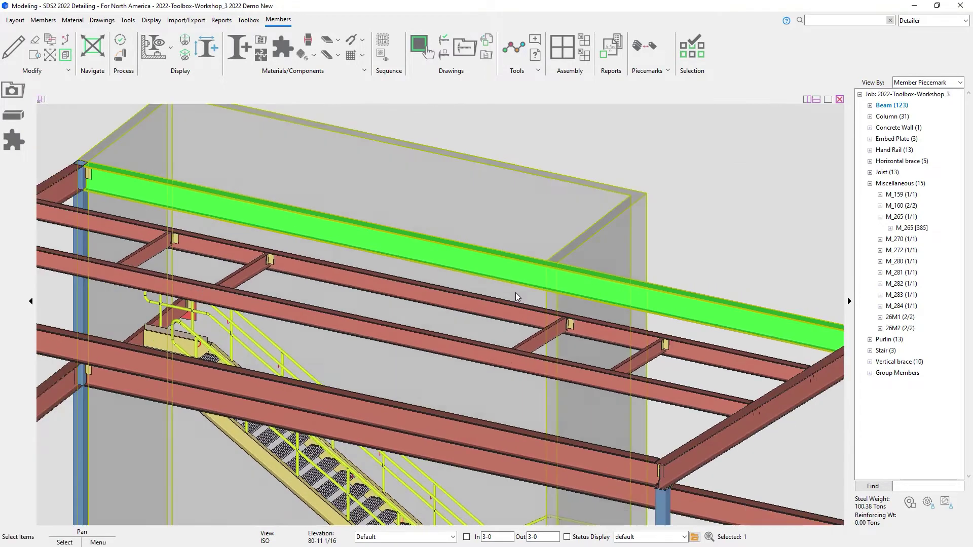
pyautogui.click(18, 142)
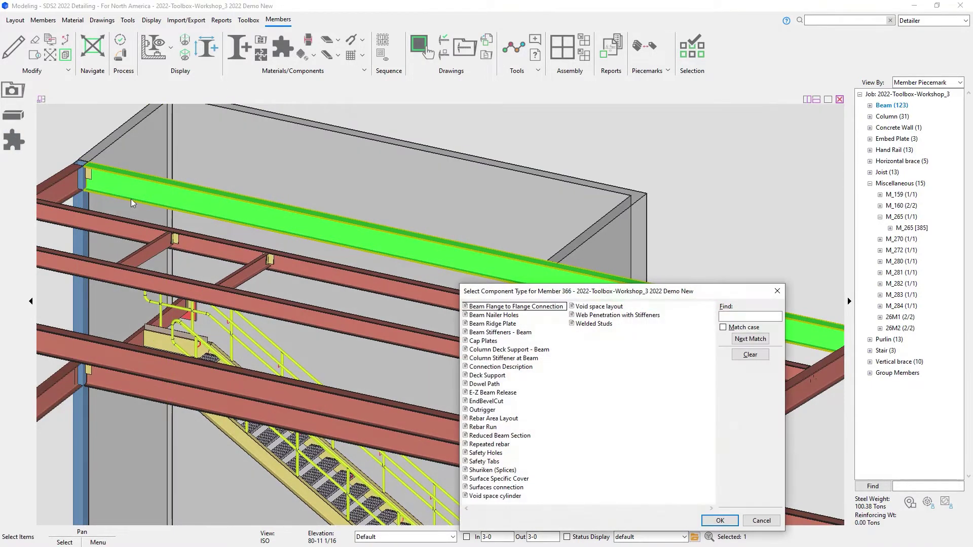
pyautogui.click(593, 324)
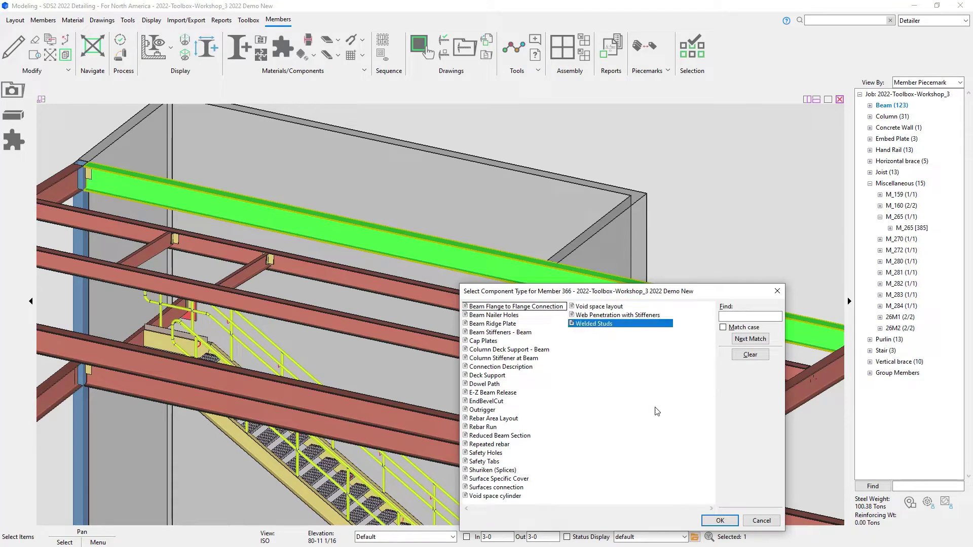
pyautogui.click(722, 522)
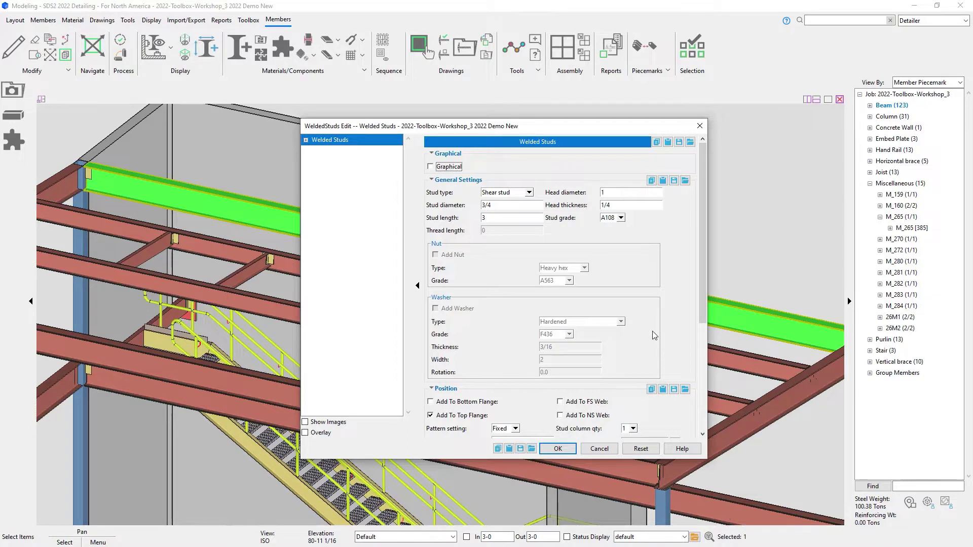
# - Try the Threaded stud type for the welded studs and restore Shear stud
pyautogui.click(529, 192)
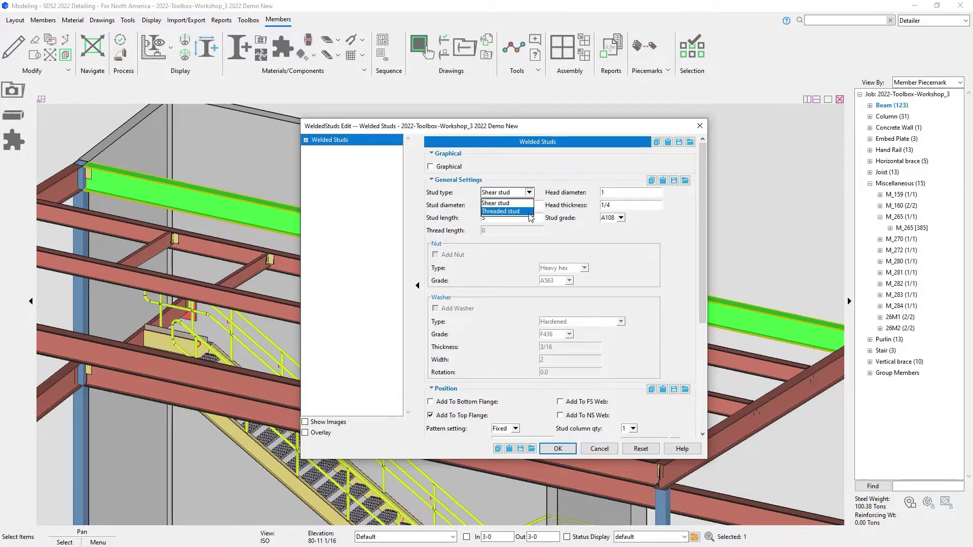
pyautogui.click(526, 211)
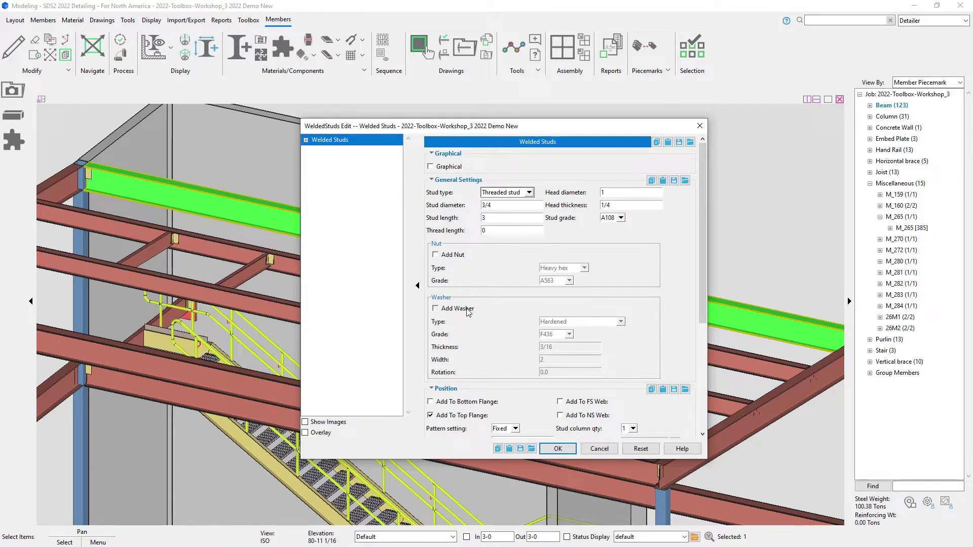
pyautogui.click(514, 194)
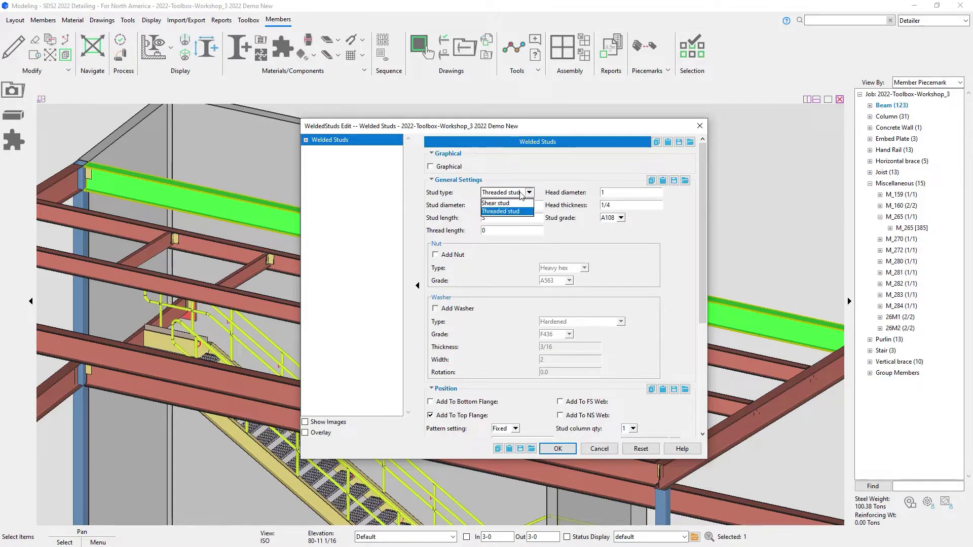
pyautogui.click(509, 203)
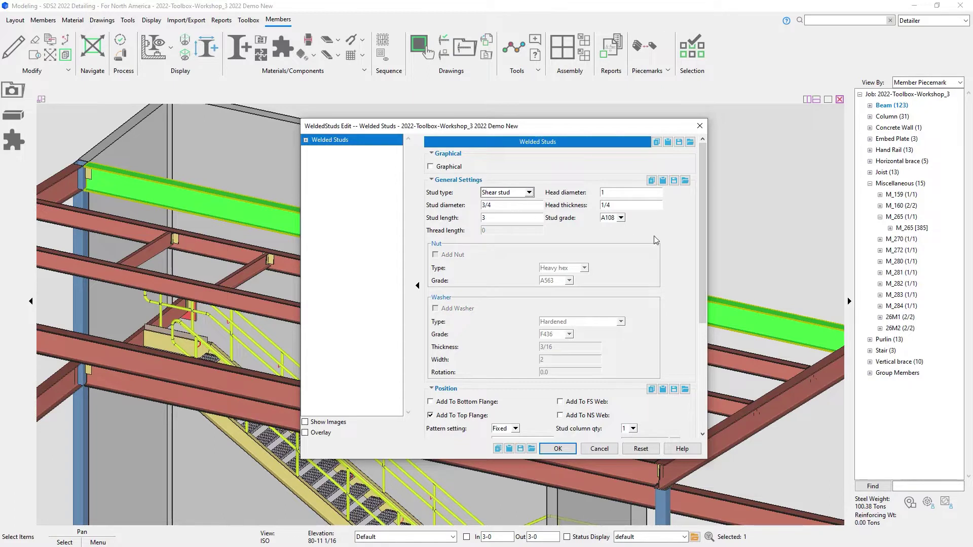
# - Keep the stud pattern setting at Fixed and set the fixed stud spacing to 2-0
pyautogui.moveTo(703, 235); pyautogui.dragTo(725, 330)
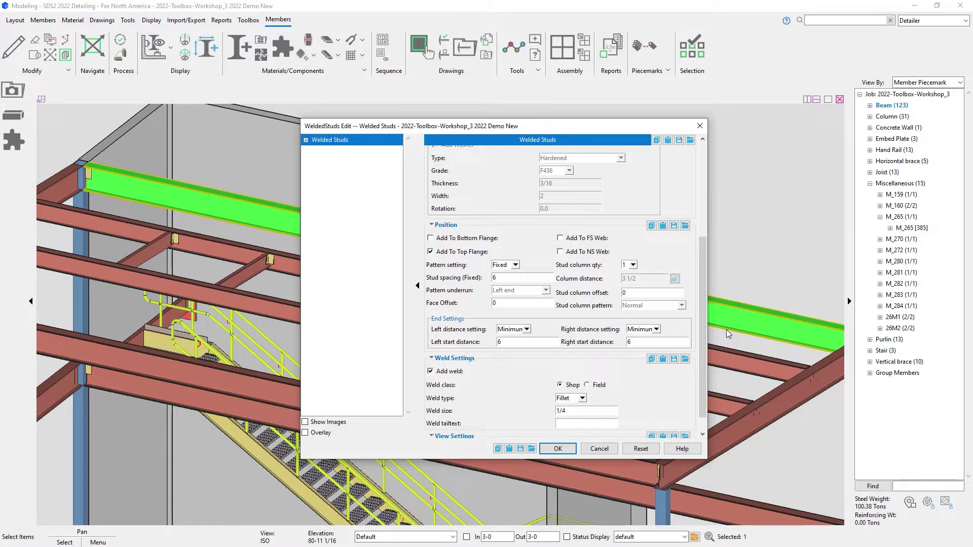
pyautogui.click(515, 265)
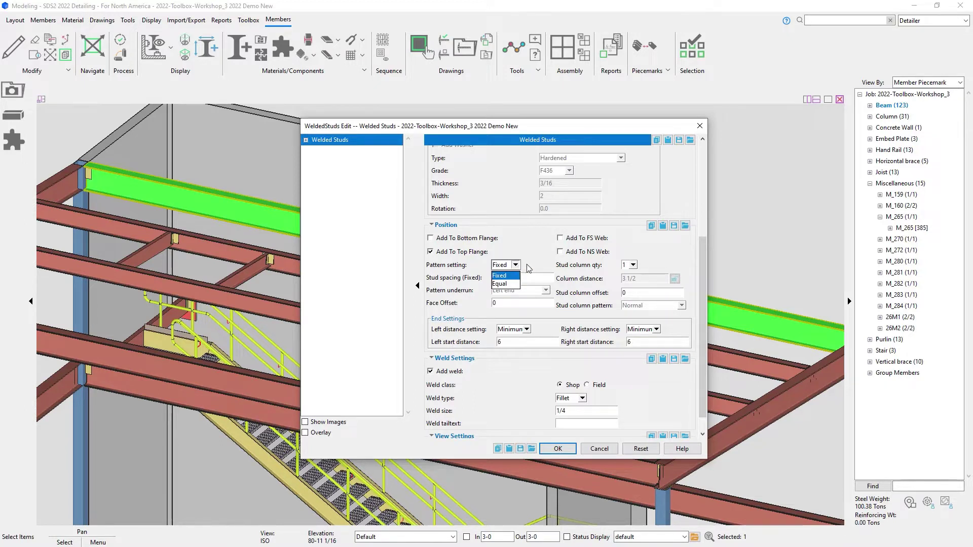
pyautogui.click(528, 268)
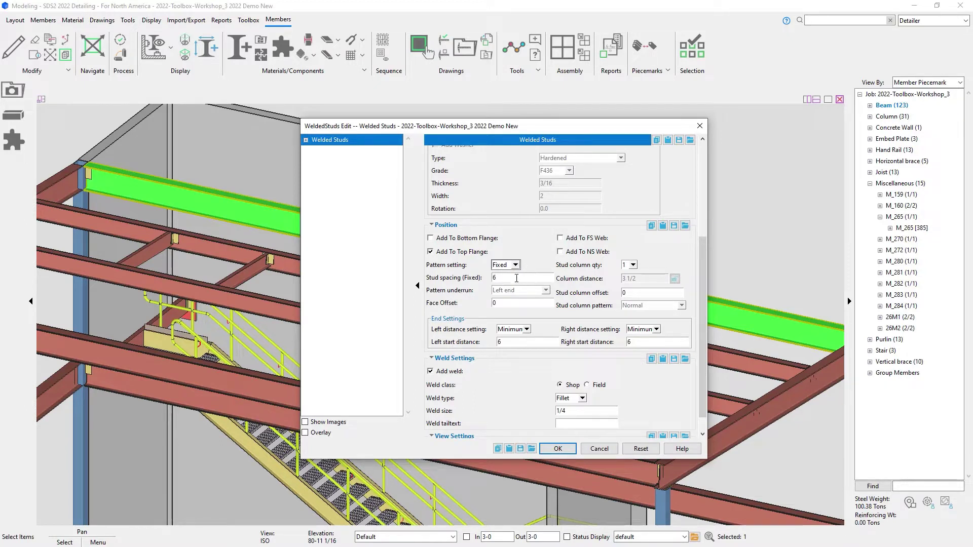
pyautogui.doubleClick(514, 278)
pyautogui.write('2-0')
pyautogui.doubleClick(540, 307)
# - Set both the left and right distance settings to Fixed, with start distances of 8 at each end
pyautogui.click(521, 330)
pyautogui.click(505, 339)
pyautogui.click(640, 330)
pyautogui.click(640, 340)
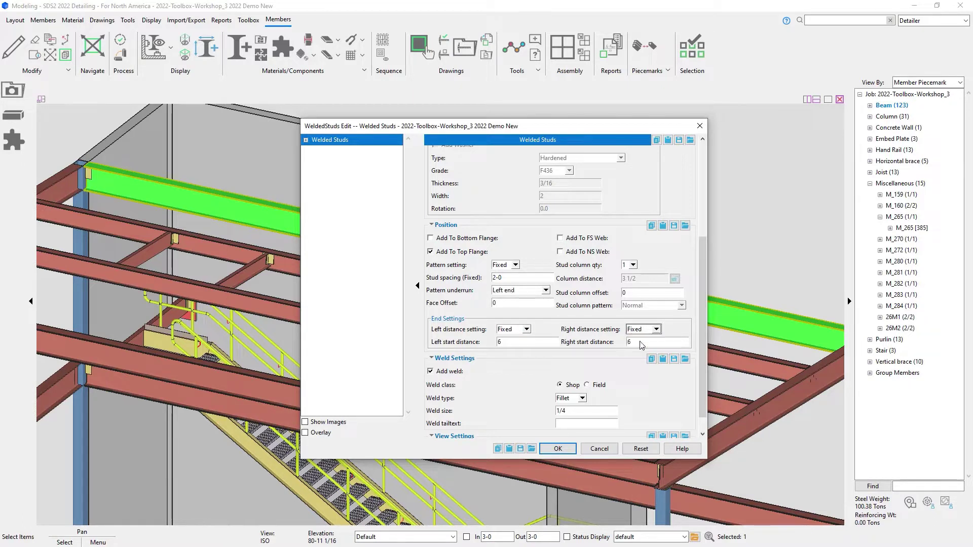
pyautogui.doubleClick(526, 342)
pyautogui.write('8')
pyautogui.doubleClick(644, 341)
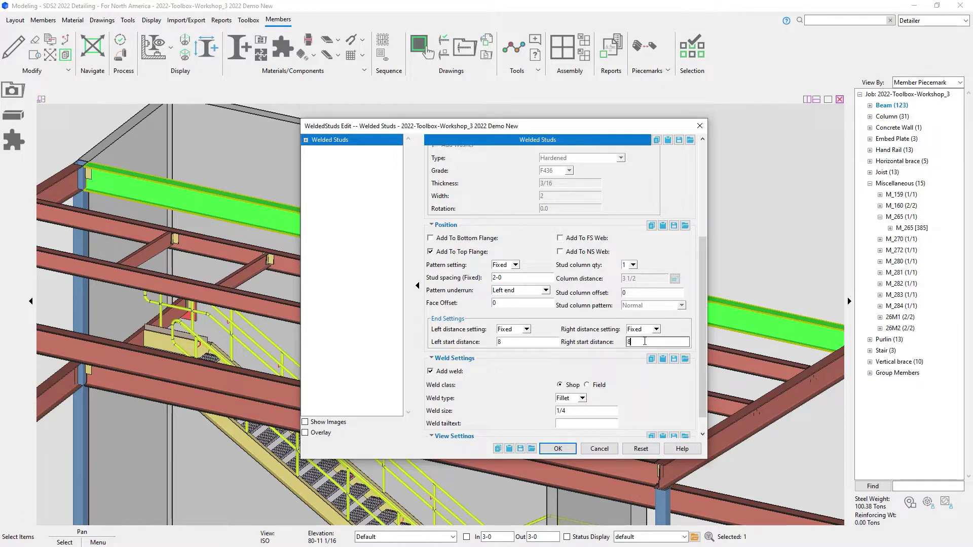
pyautogui.write('8')
# - Keep the pattern underrun at Left end and apply the welded studs to the beam
pyautogui.click(545, 290)
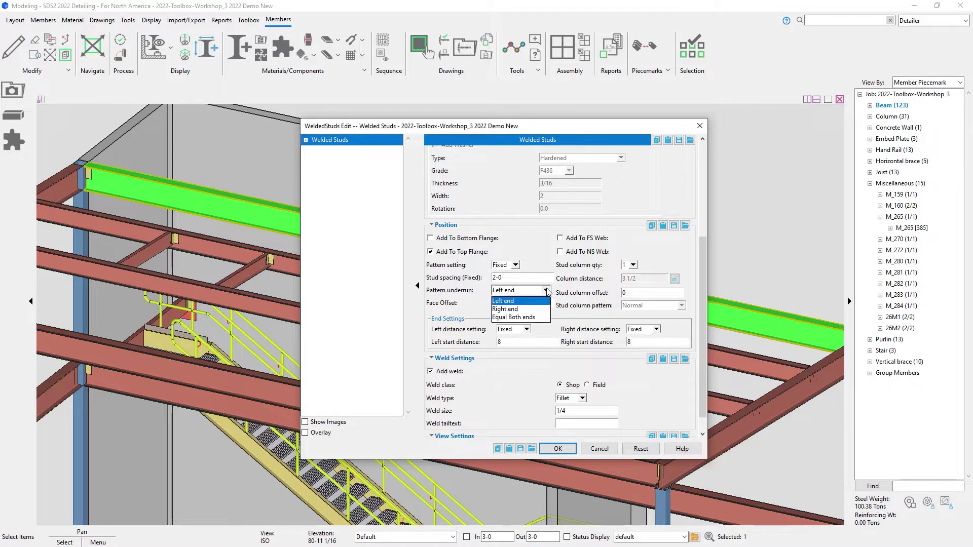
pyautogui.click(546, 291)
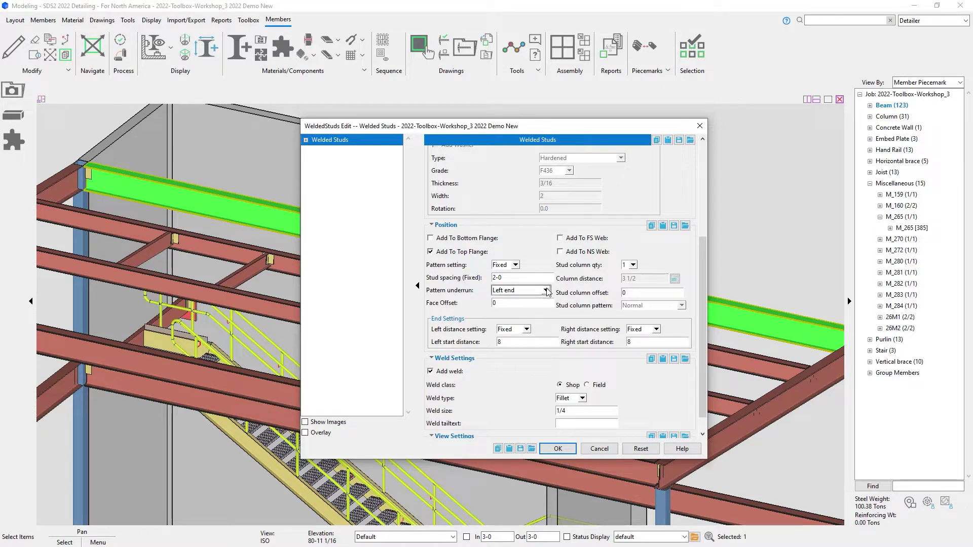
pyautogui.moveTo(702, 335); pyautogui.dragTo(703, 367)
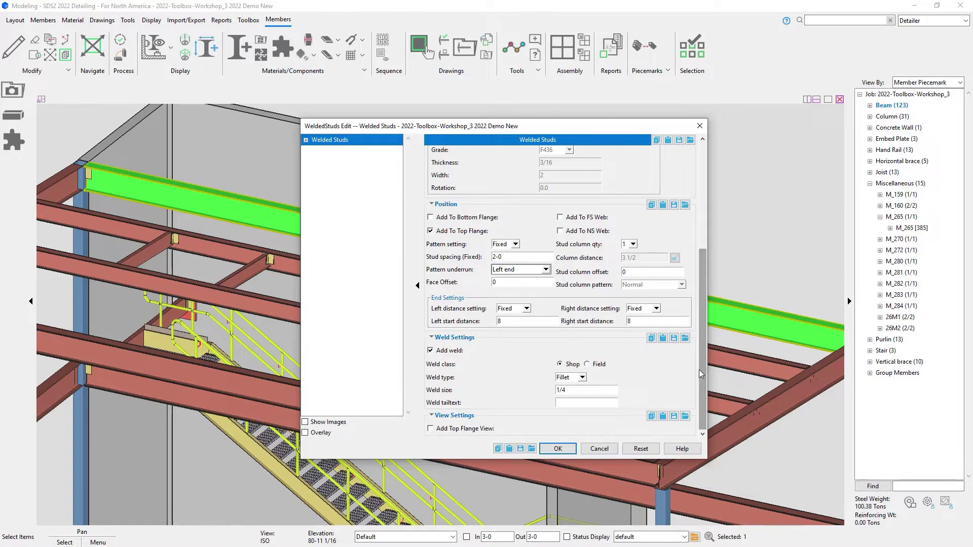
pyautogui.click(553, 448)
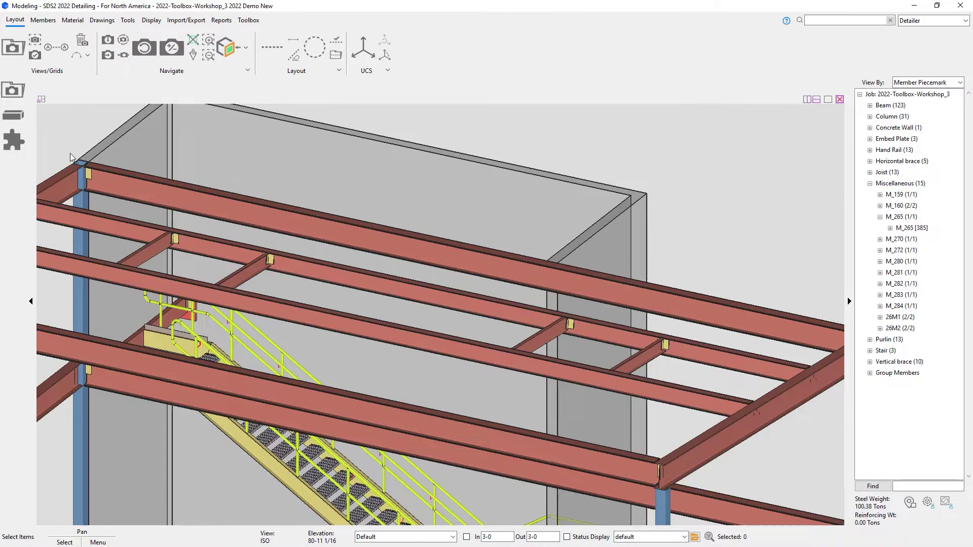
# - Inspect the studs along the beam and set their pattern underrun to Right end
pyautogui.scroll(6, 70, 154)
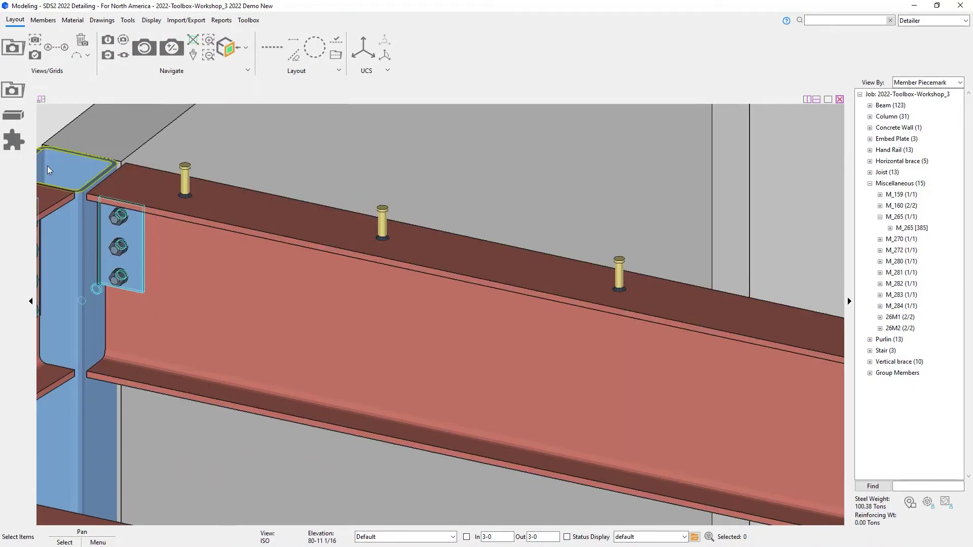
pyautogui.scroll(-3, 47, 166)
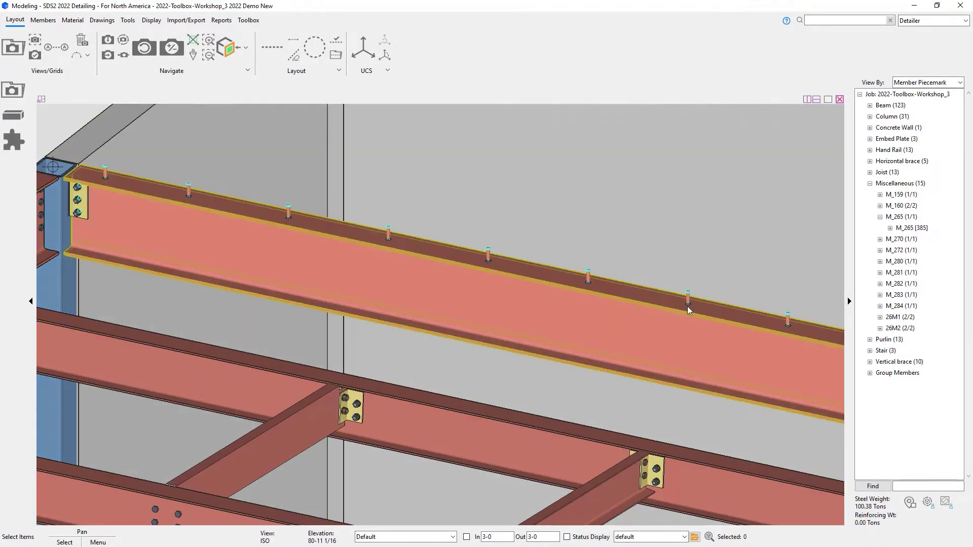
pyautogui.scroll(-5, 701, 316)
pyautogui.scroll(5, 72, 211)
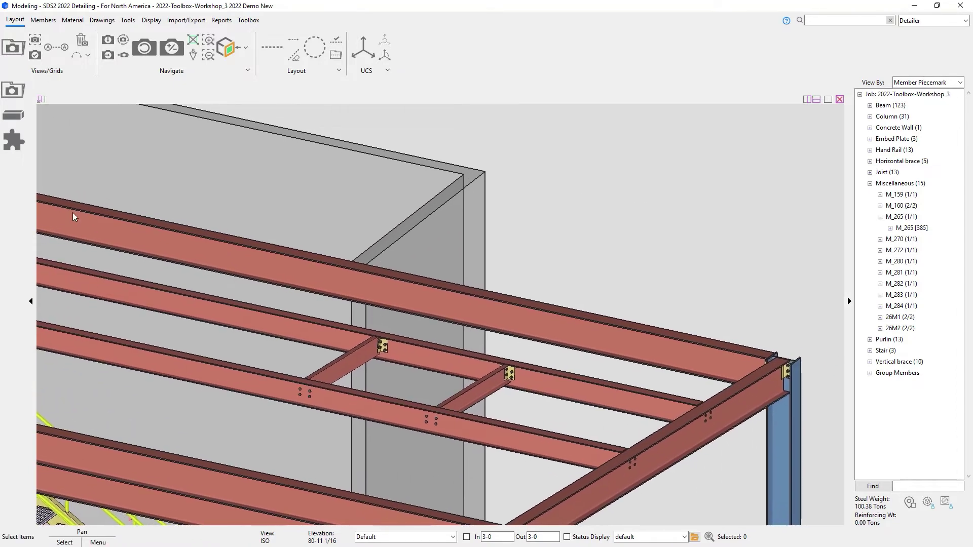
pyautogui.scroll(3, 667, 309)
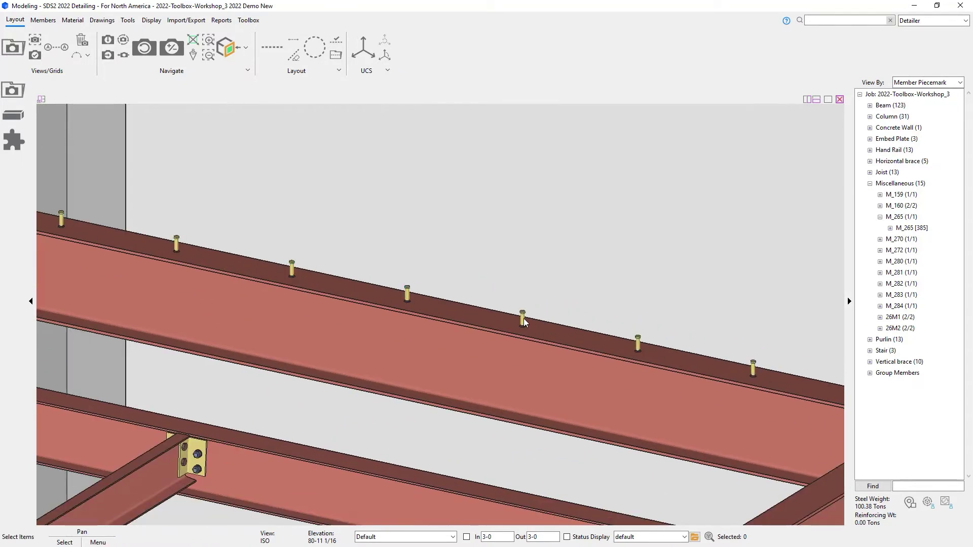
pyautogui.click(523, 321)
pyautogui.doubleClick(524, 321)
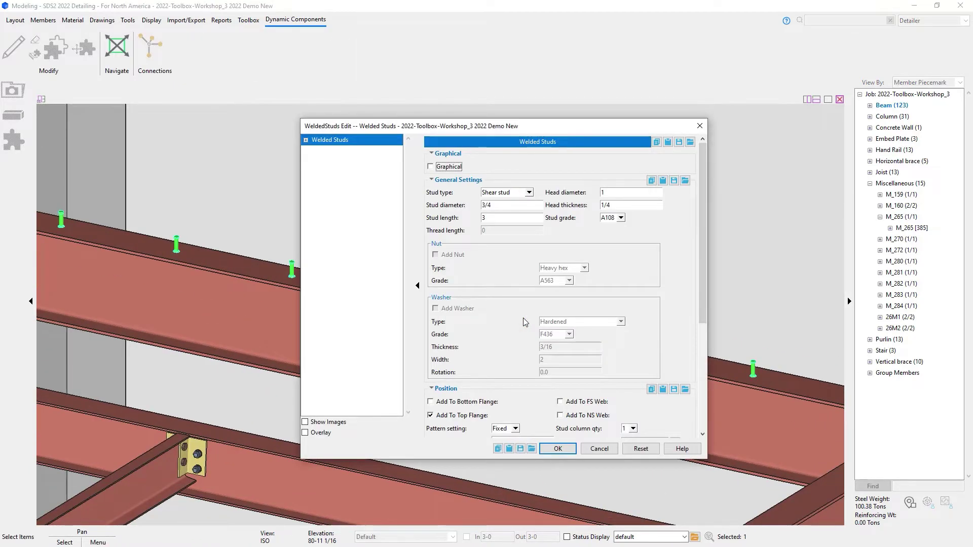
pyautogui.scroll(-3, 522, 318)
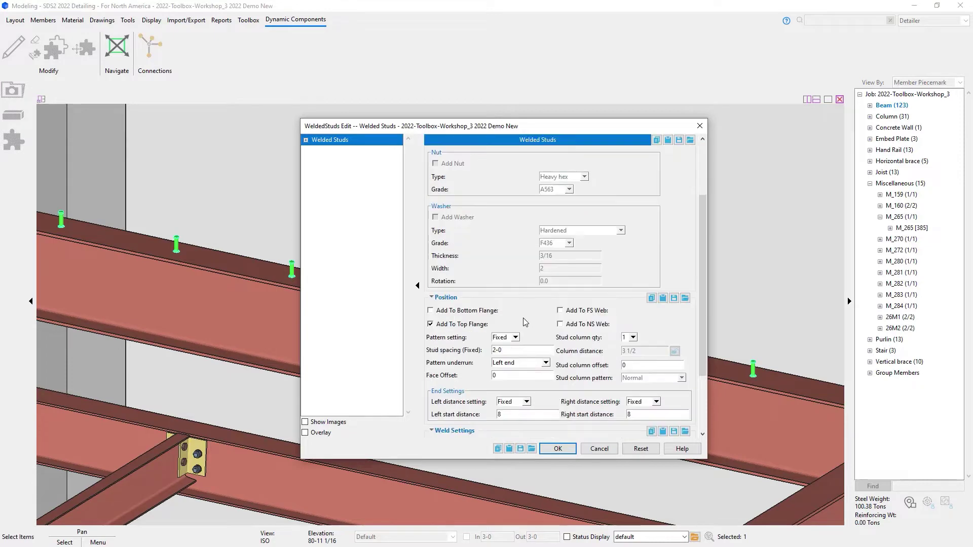
pyautogui.click(535, 364)
pyautogui.click(534, 381)
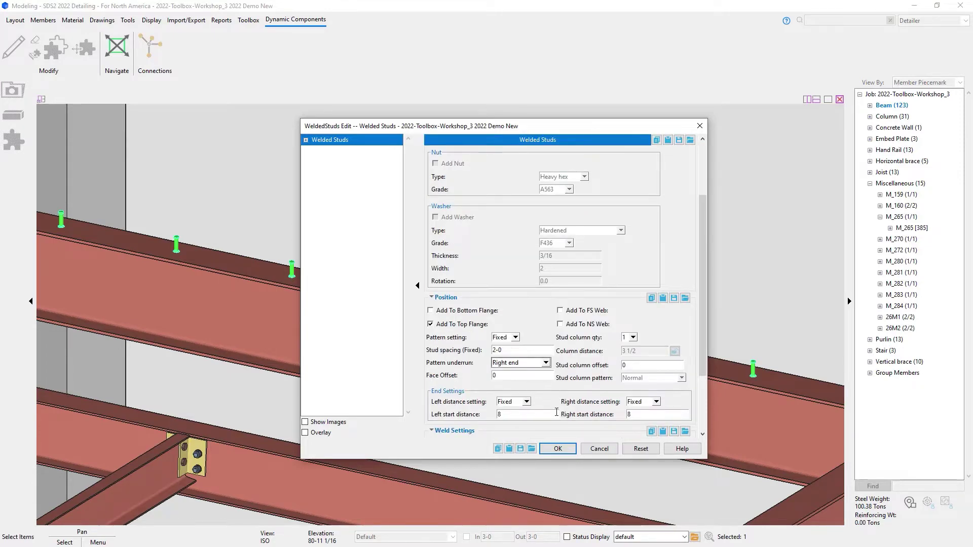
pyautogui.click(557, 449)
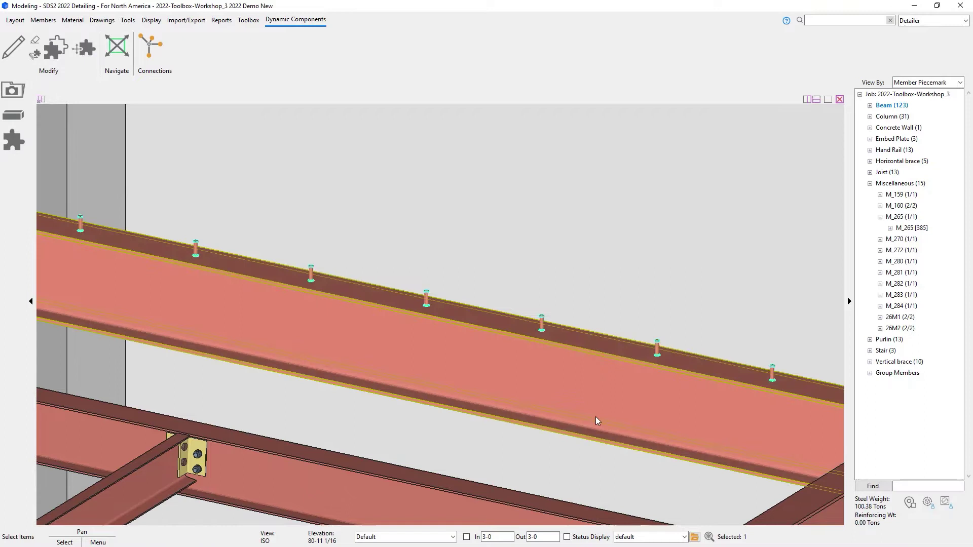
# - Set the welded studs' pattern underrun to Equal Both ends after checking the studs at the beam's far end
pyautogui.moveTo(594, 416); pyautogui.dragTo(399, 319, button='middle')
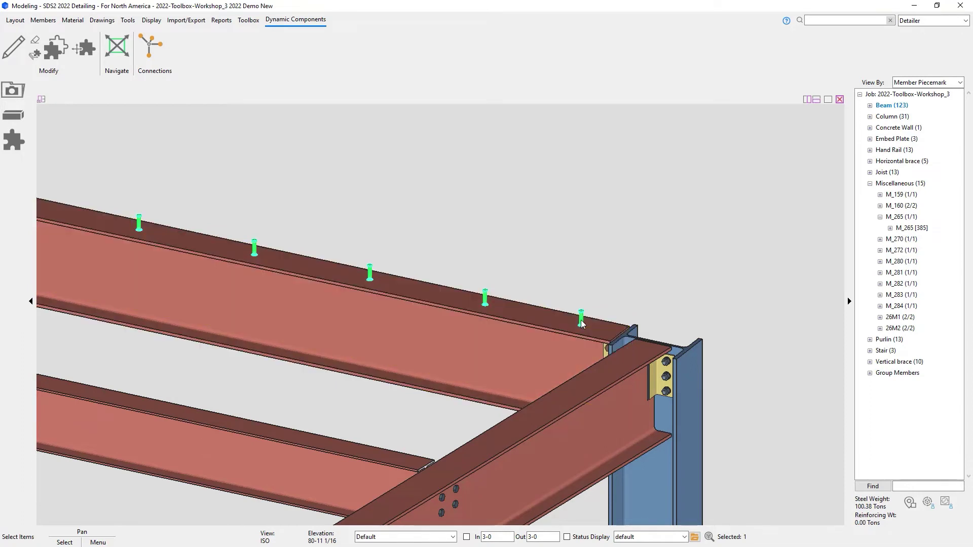
pyautogui.doubleClick(581, 319)
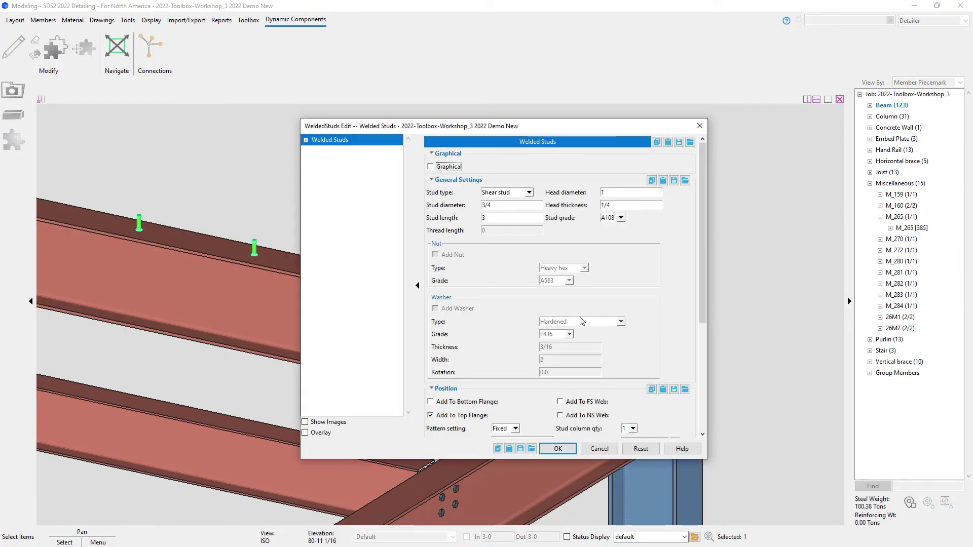
pyautogui.scroll(-3, 534, 360)
pyautogui.click(527, 365)
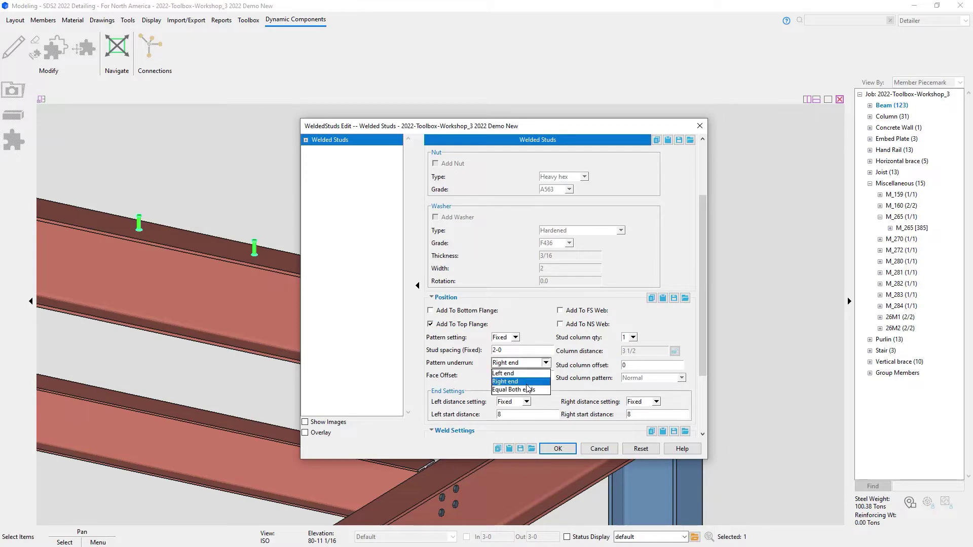
pyautogui.click(521, 389)
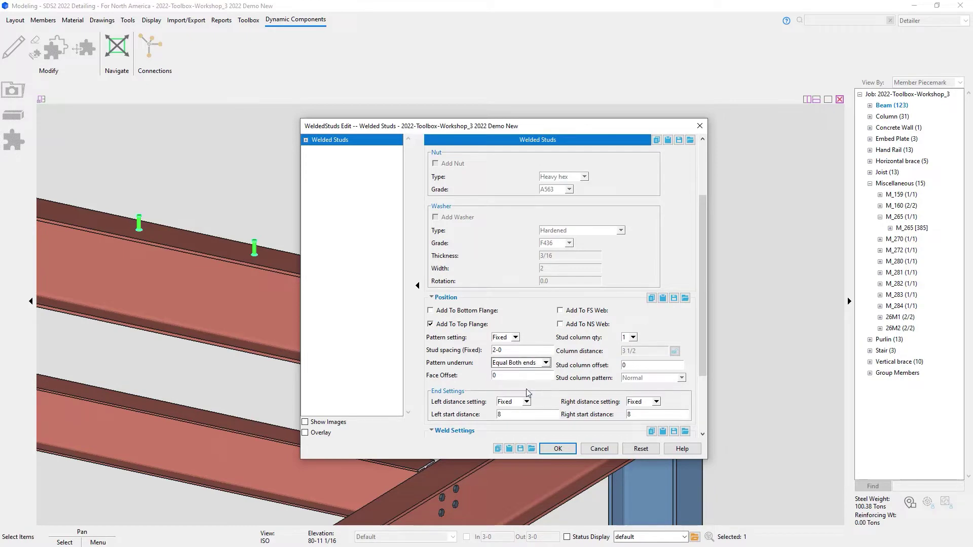
pyautogui.click(561, 448)
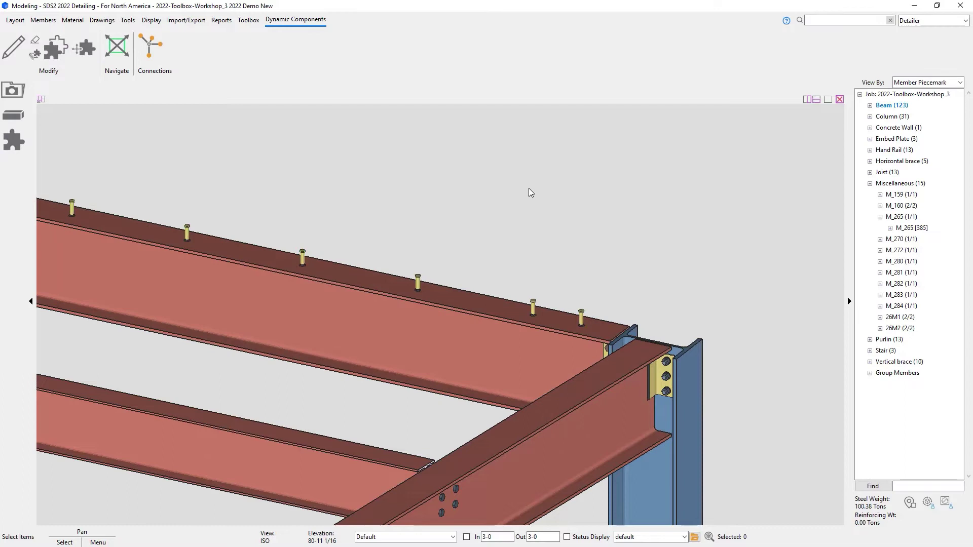
# - Edit the welded studs on the beam to use an Equal pattern setting and a stud column quantity of 2
pyautogui.doubleClick(528, 300)
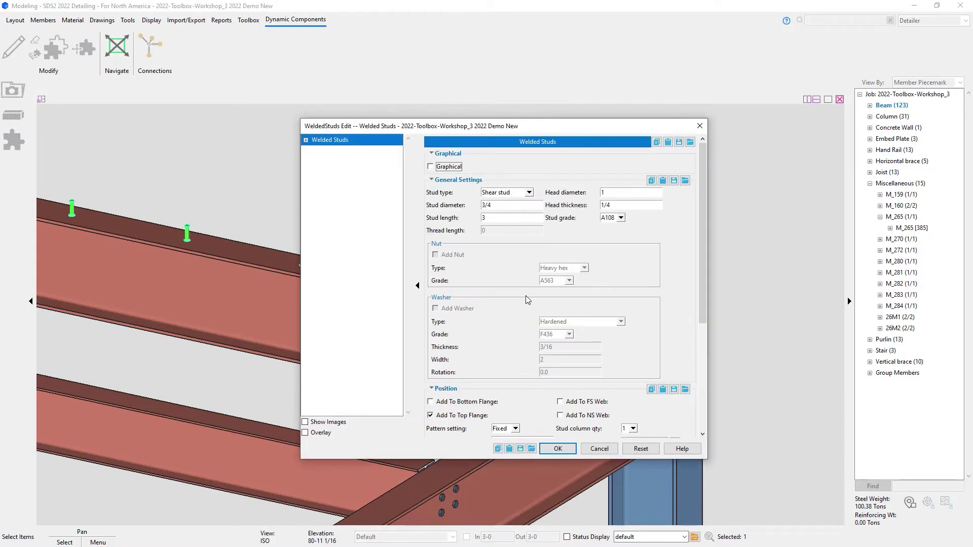
pyautogui.scroll(-3, 525, 296)
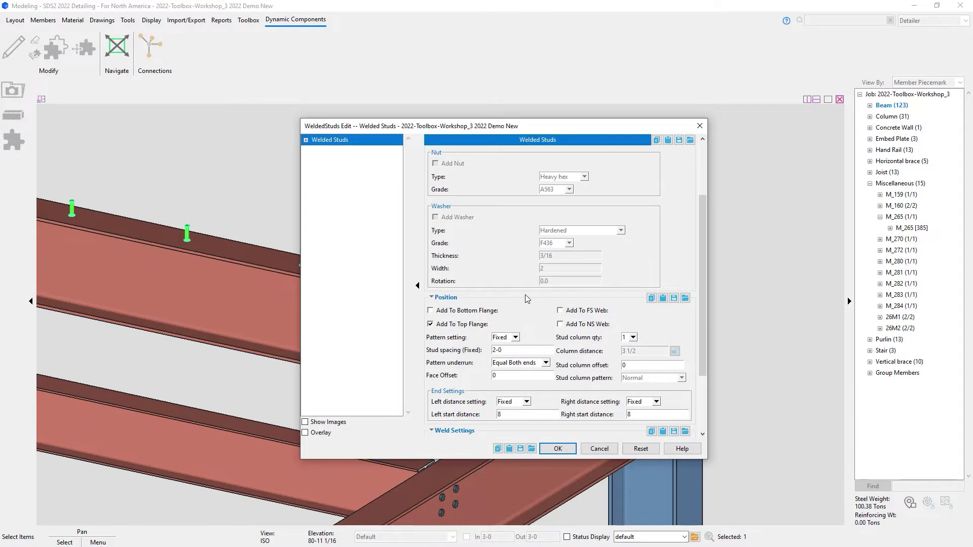
pyautogui.click(509, 338)
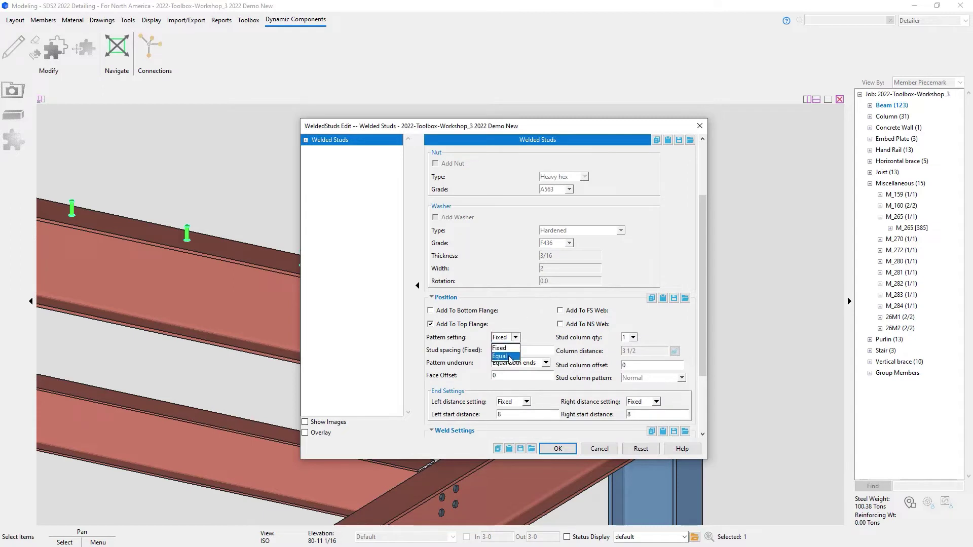
pyautogui.click(509, 357)
pyautogui.click(627, 338)
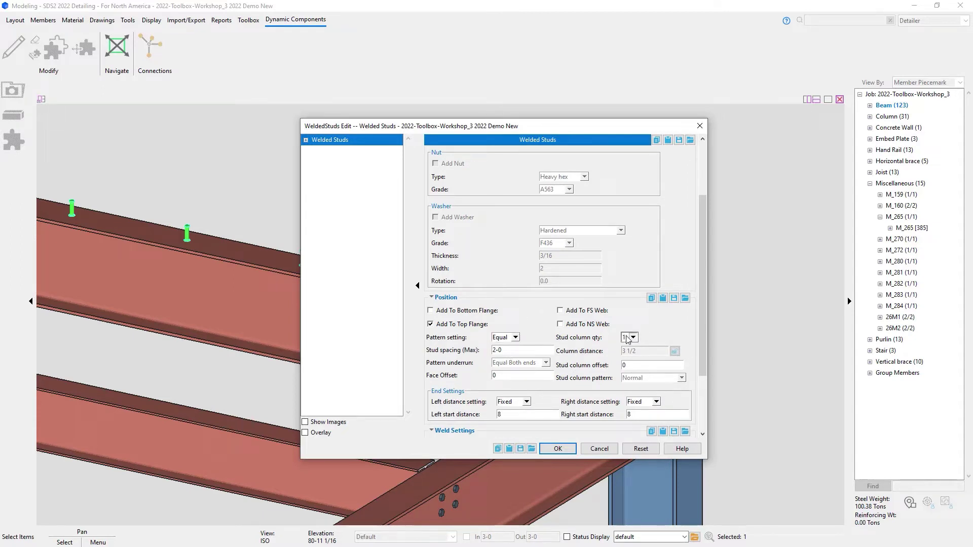
pyautogui.click(627, 339)
pyautogui.click(629, 357)
# - Set both end distance settings to Minimum, keep the stud column pattern at Normal, and apply the stud changes
pyautogui.click(526, 401)
pyautogui.click(519, 421)
pyautogui.click(656, 402)
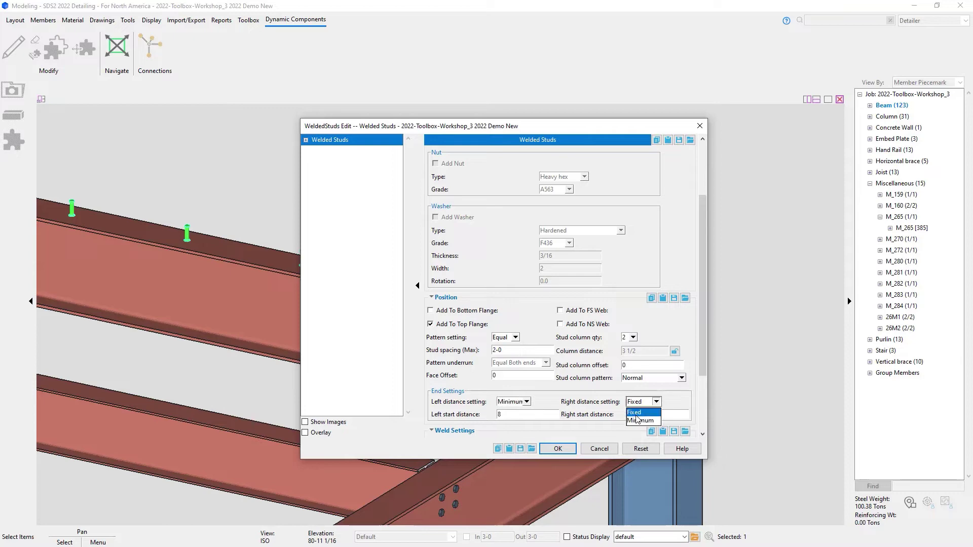
pyautogui.click(639, 420)
pyautogui.click(681, 379)
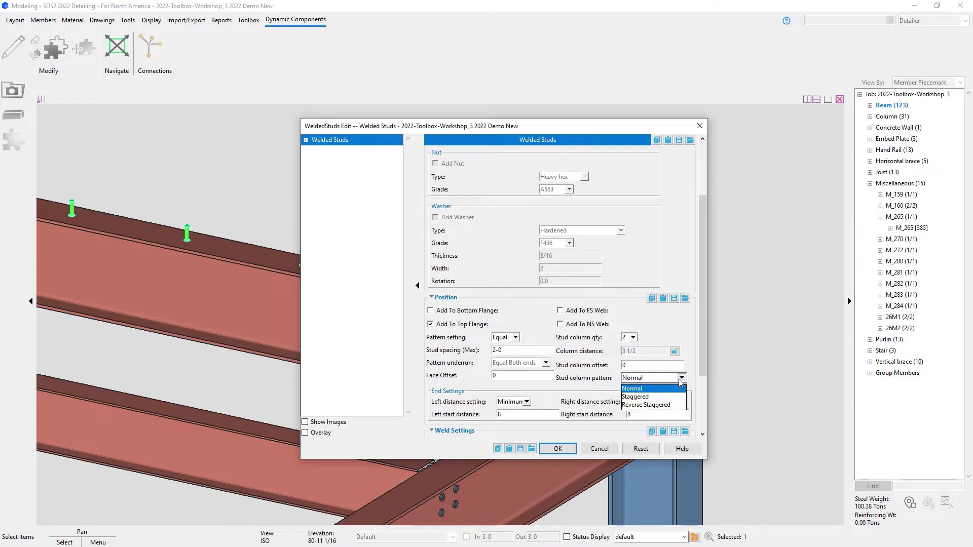
pyautogui.click(658, 389)
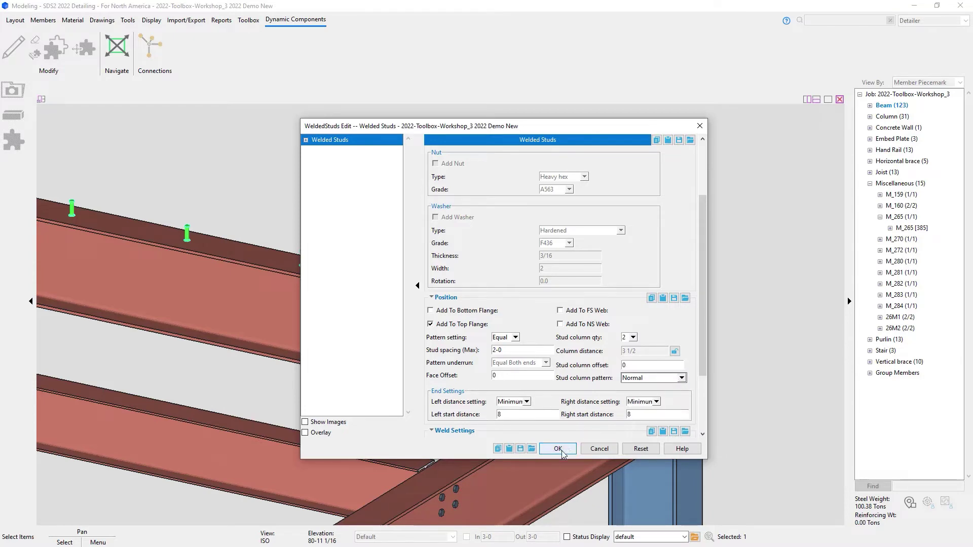
pyautogui.click(557, 449)
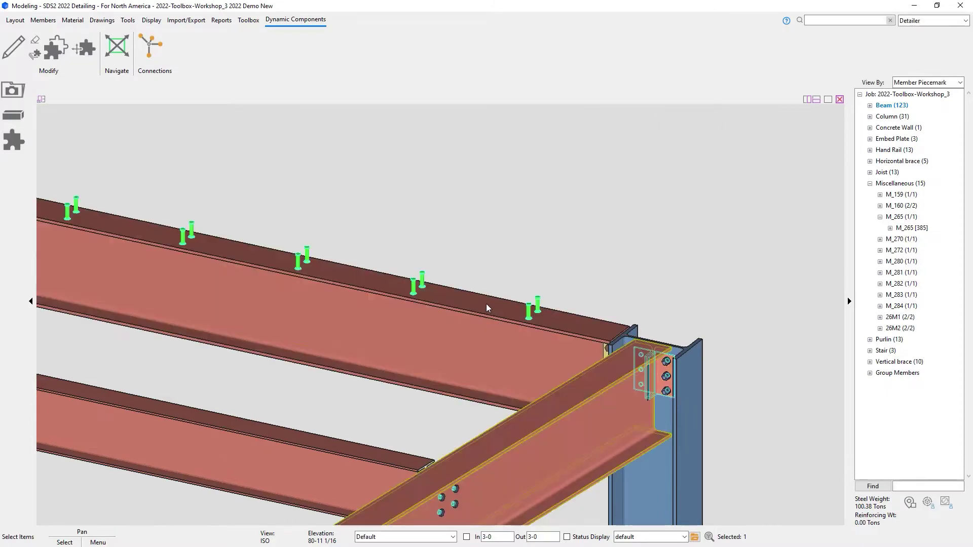
# - Examine the double row of studs along the beam's top flange from one end to the other
pyautogui.scroll(4, 467, 301)
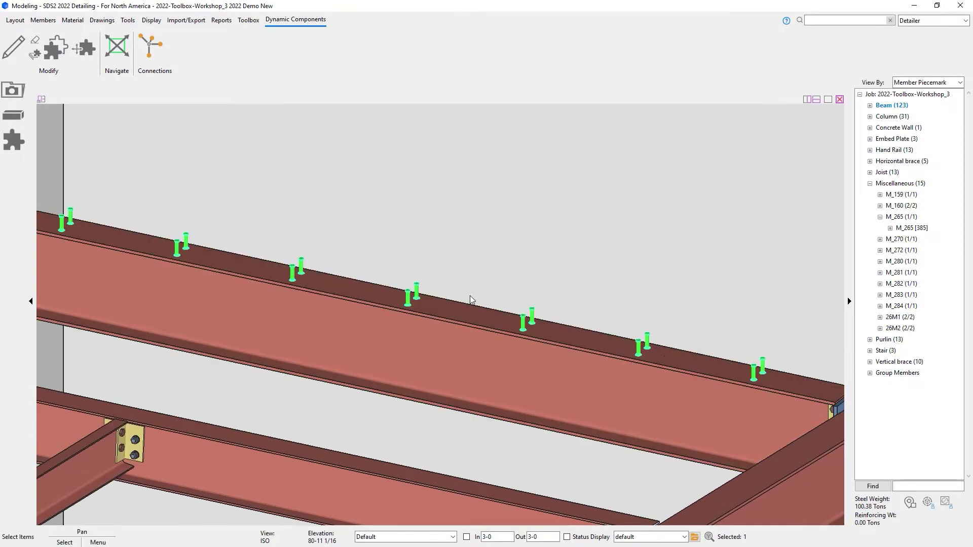
pyautogui.click(424, 191)
pyautogui.scroll(-3, 421, 192)
pyautogui.scroll(-3, 167, 253)
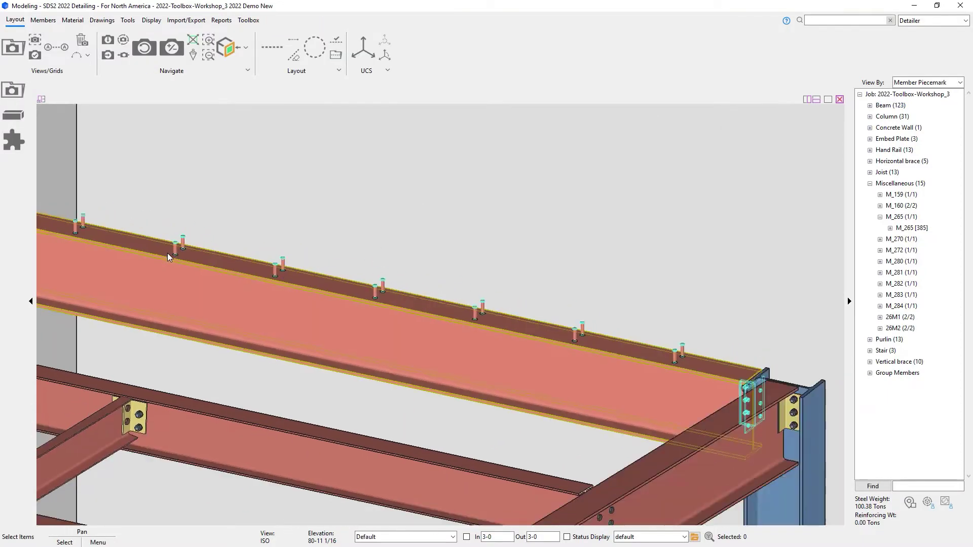
pyautogui.scroll(5, 163, 251)
pyautogui.scroll(-3, 650, 397)
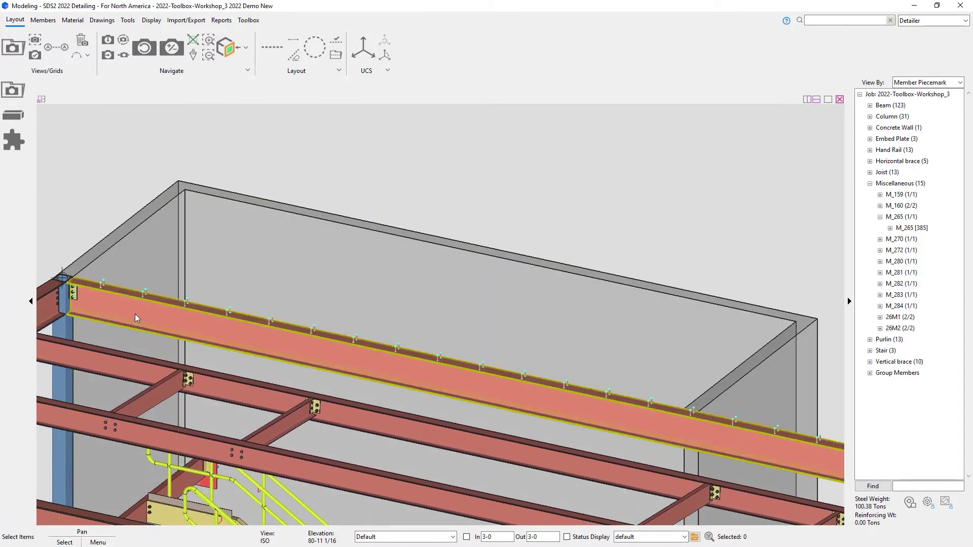
pyautogui.scroll(6, 63, 268)
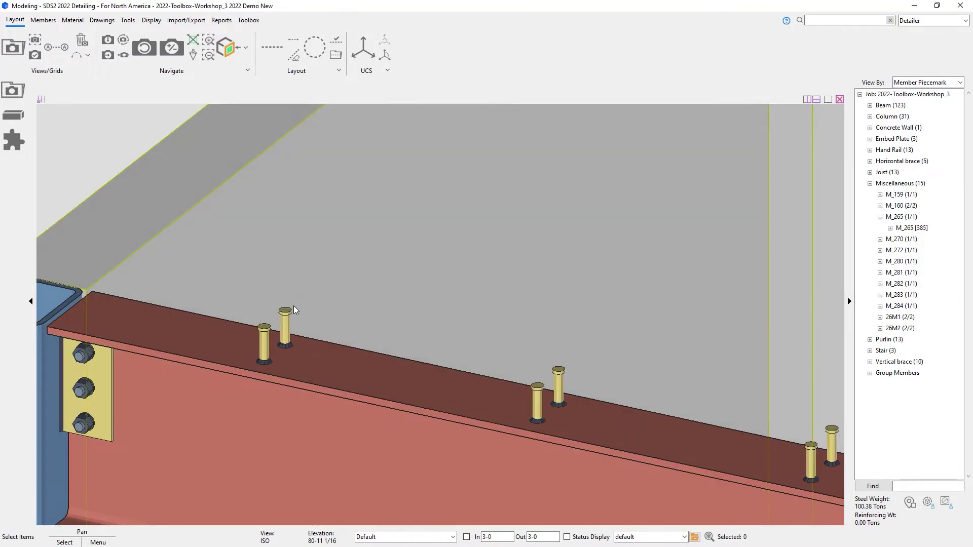
# - Change the welded studs' column pattern to Staggered and apply it to the beam
pyautogui.doubleClick(308, 368)
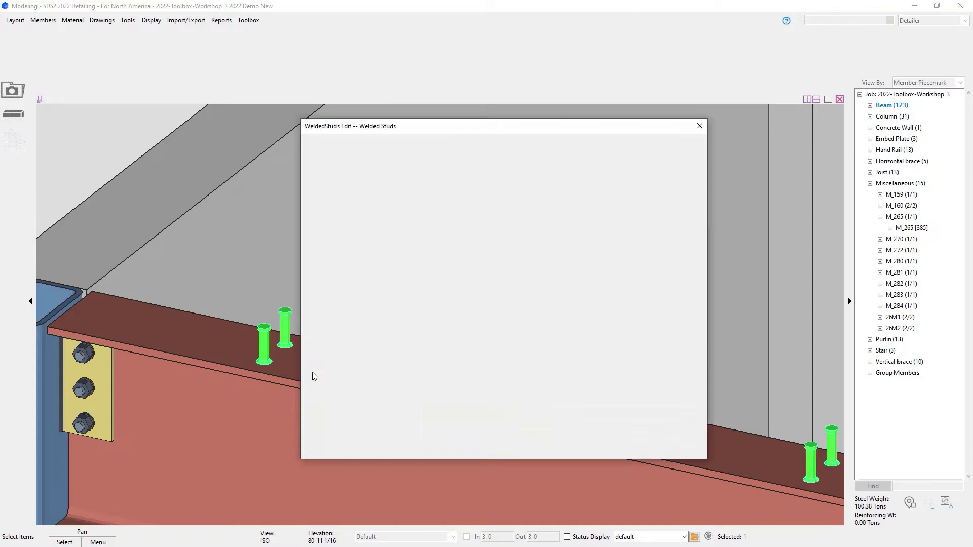
pyautogui.scroll(-5, 585, 372)
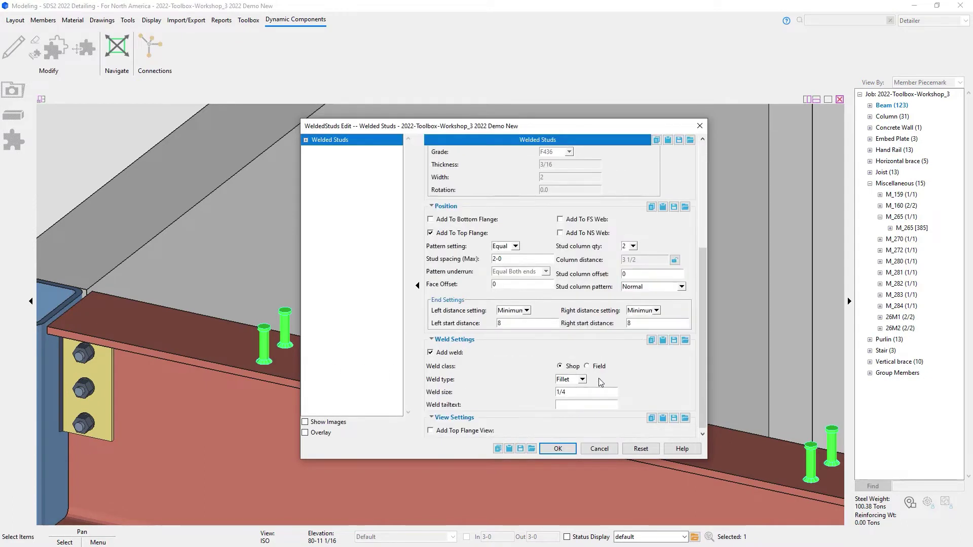
pyautogui.click(681, 288)
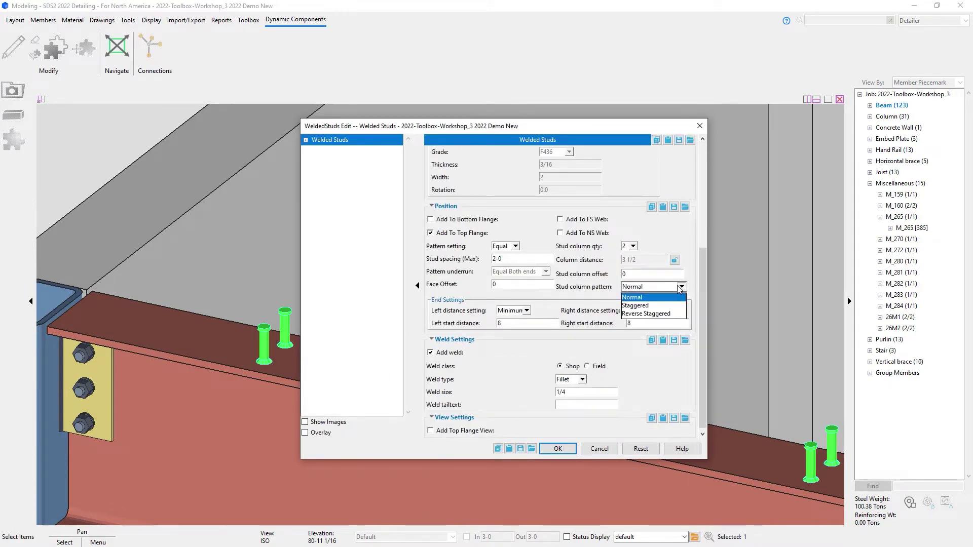
pyautogui.click(670, 306)
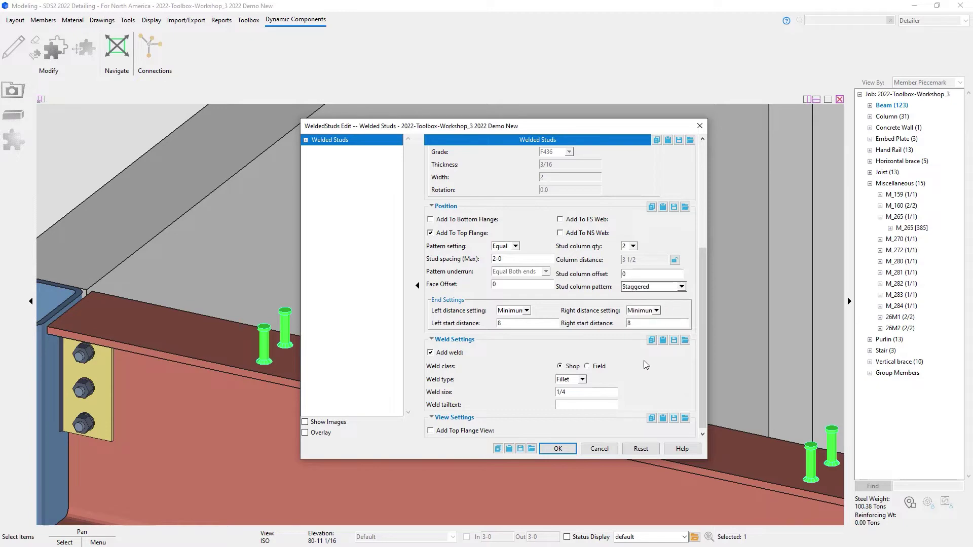
pyautogui.click(557, 447)
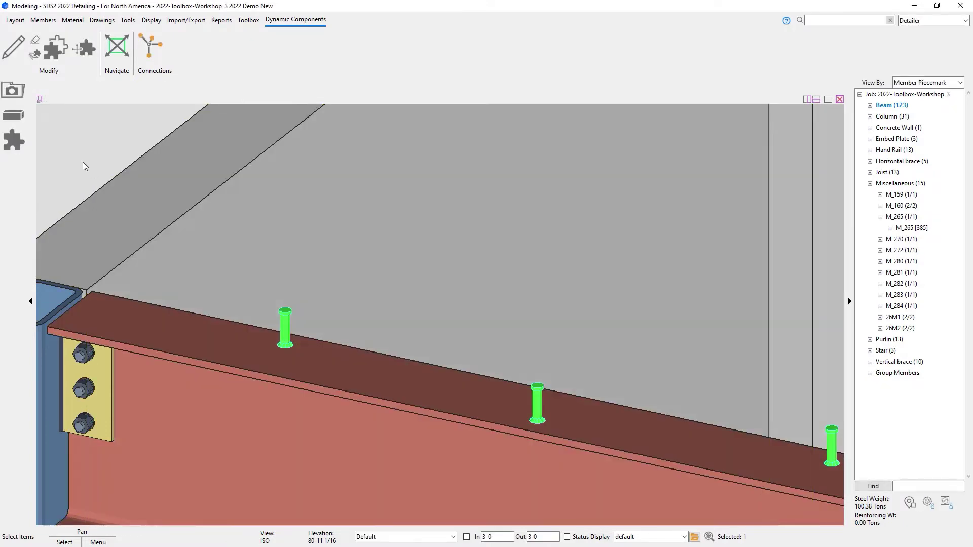
# - Change the welded studs' column pattern to Reverse Staggered, apply it, and clear the selection
pyautogui.doubleClick(284, 323)
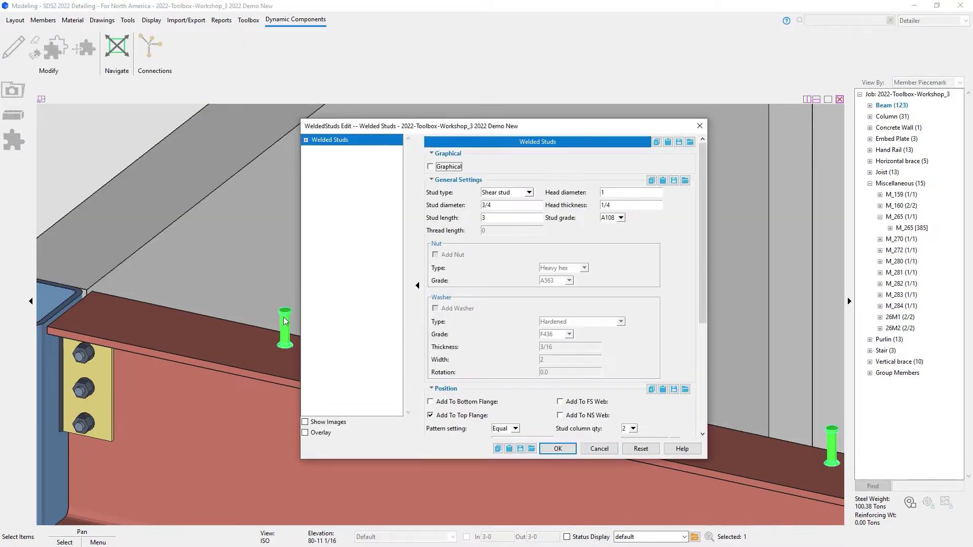
pyautogui.scroll(-5, 581, 394)
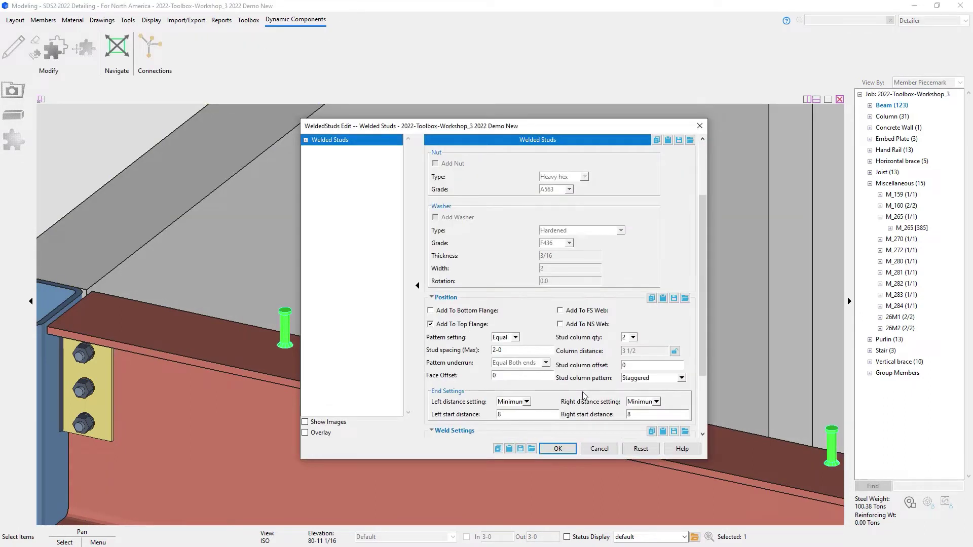
pyautogui.click(646, 383)
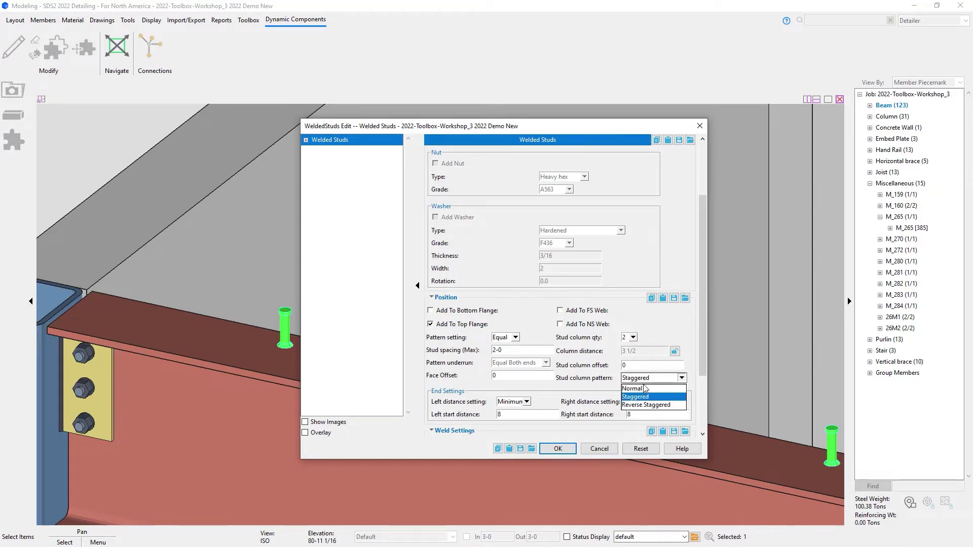
pyautogui.click(643, 413)
pyautogui.click(558, 448)
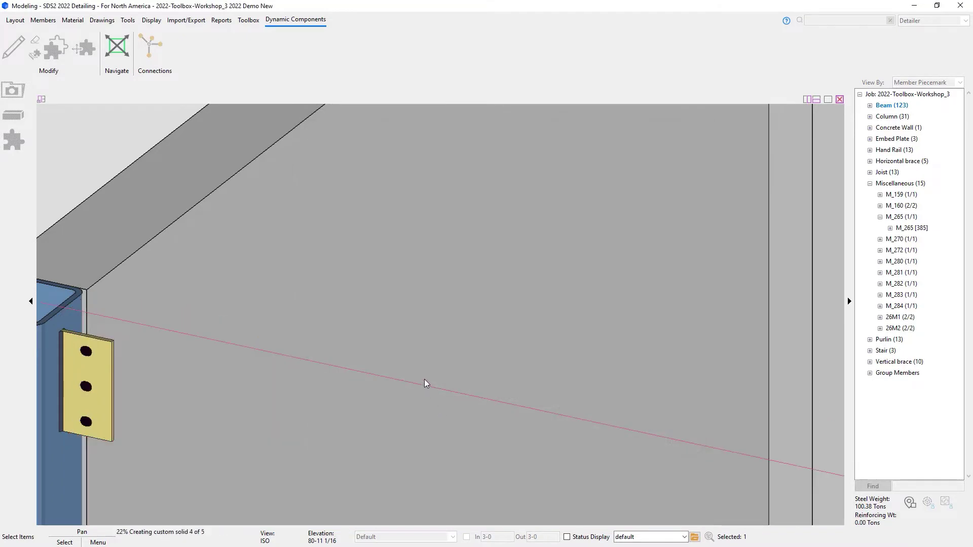
pyautogui.press('Escape')
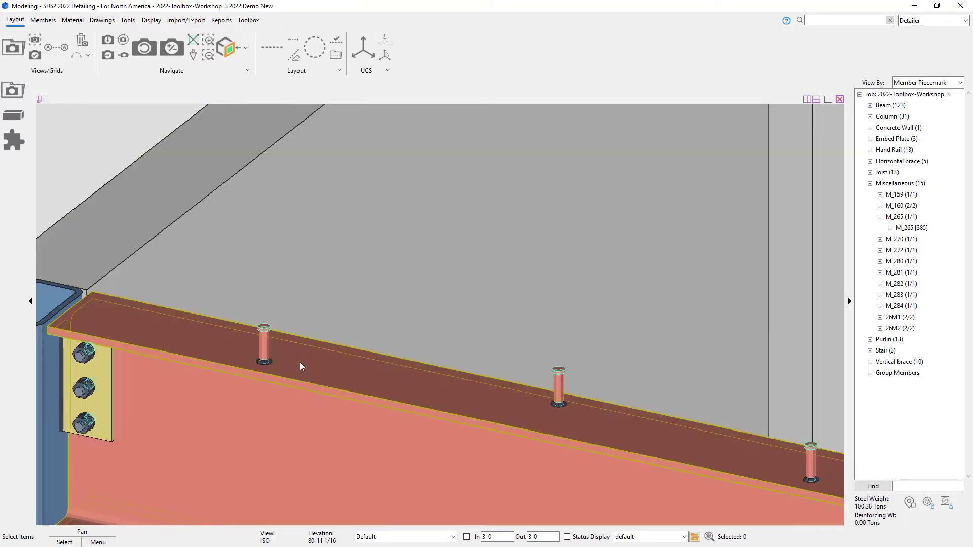
# - Set the stud column quantity to 1 and move the welded studs from the top flange to the NS web
pyautogui.doubleClick(254, 369)
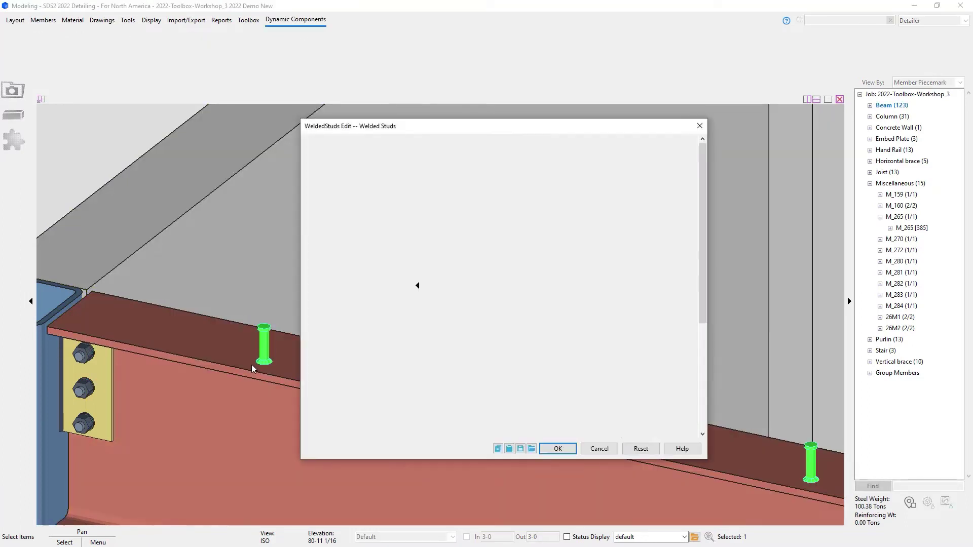
pyautogui.scroll(-5, 574, 324)
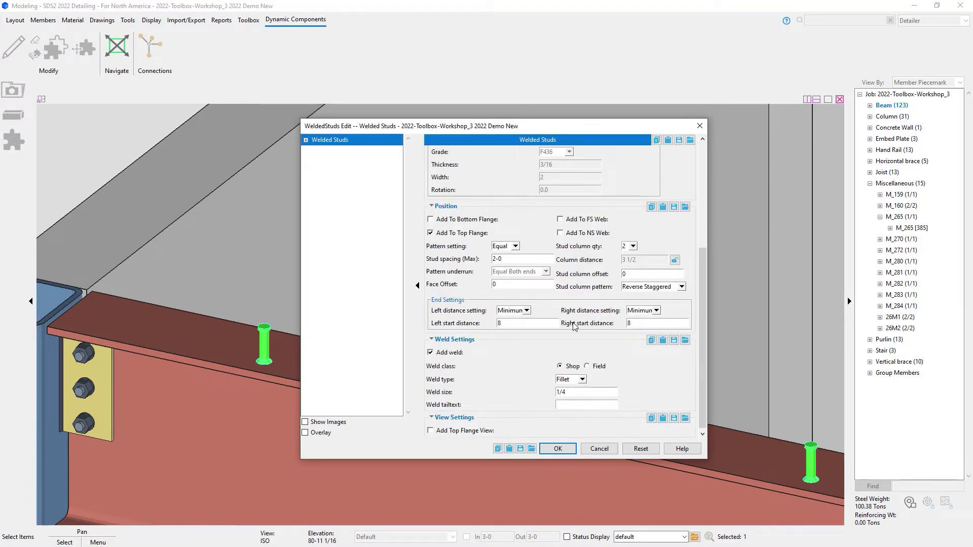
pyautogui.click(633, 246)
pyautogui.click(630, 256)
pyautogui.click(459, 233)
pyautogui.click(558, 454)
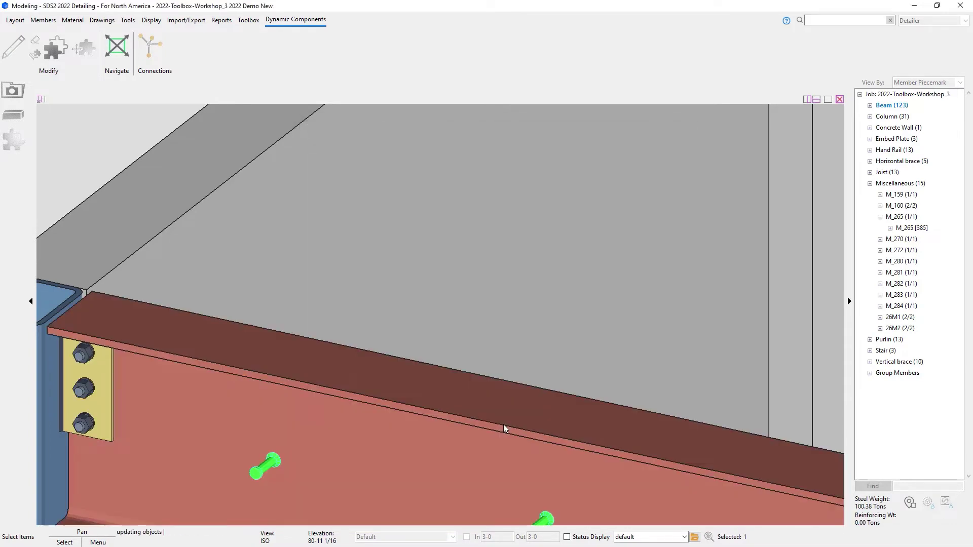
# - In the beam's elevation view, set the web studs' column offset to 1/2 and apply it
pyautogui.moveTo(460, 466); pyautogui.dragTo(376, 287, button='middle')
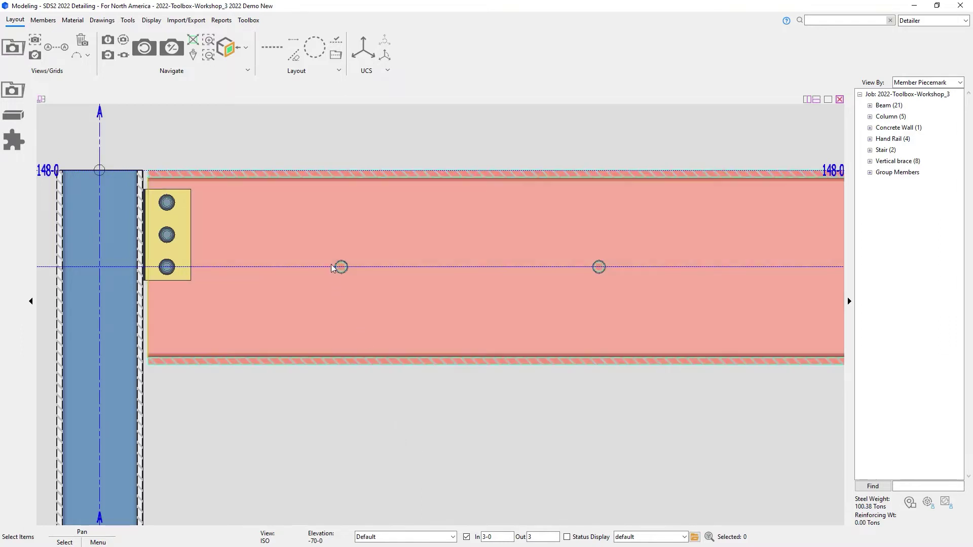
pyautogui.doubleClick(341, 268)
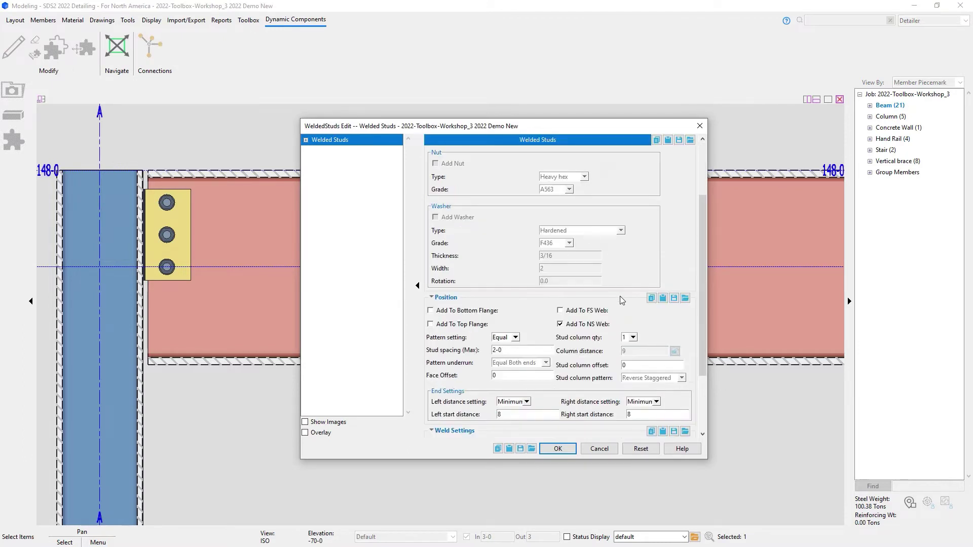
pyautogui.click(635, 365)
pyautogui.press('Return')
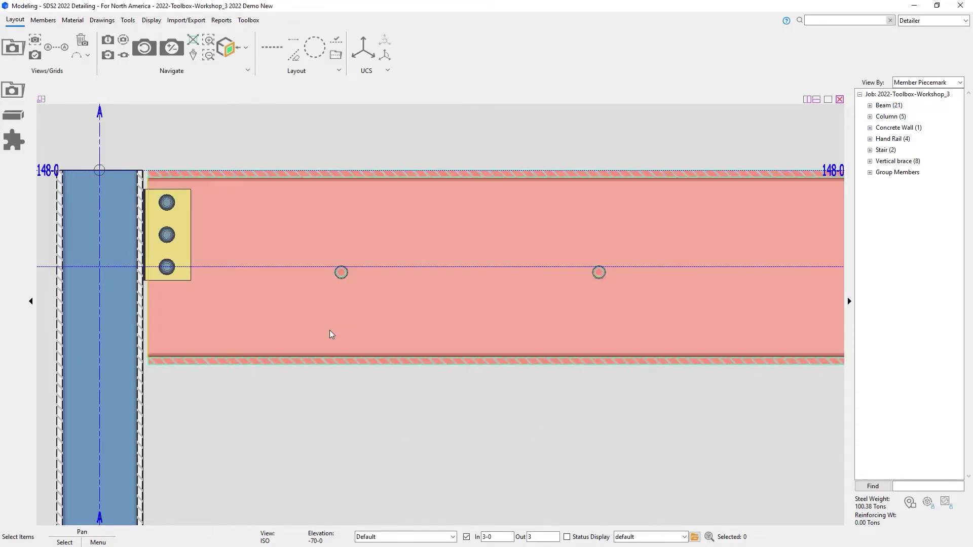
# - Replace the stud column offset value and move the welded studs from the NS web back to the top flange
pyautogui.doubleClick(341, 273)
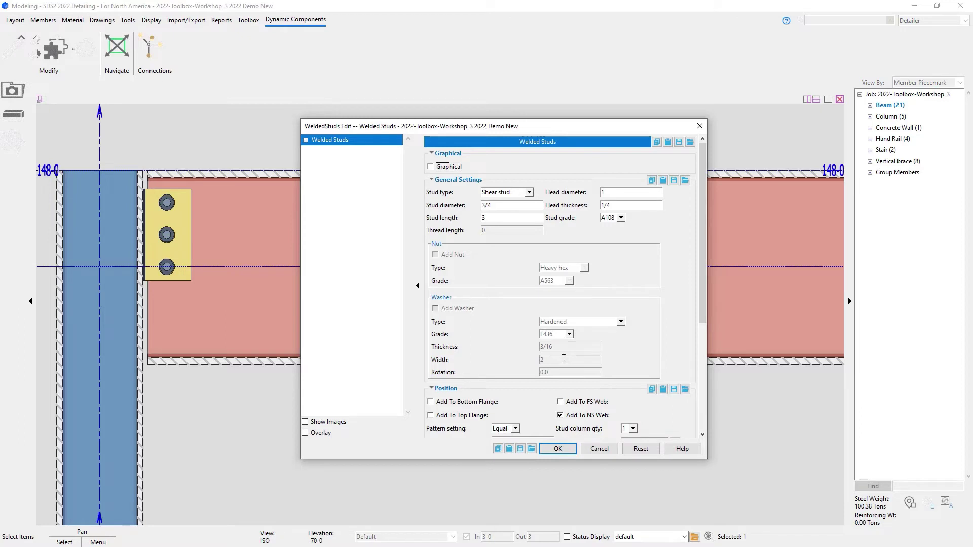
pyautogui.scroll(-3, 563, 345)
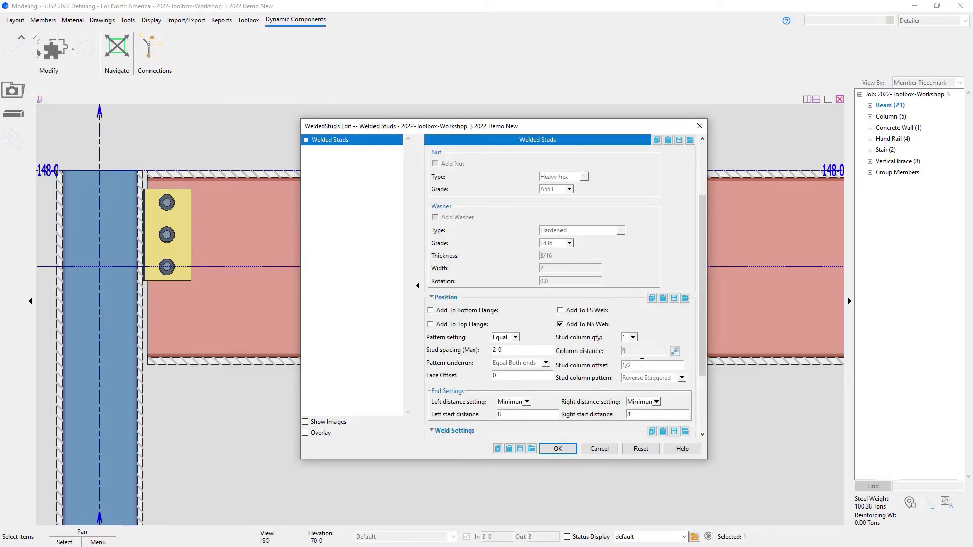
pyautogui.doubleClick(641, 363)
pyautogui.click(560, 448)
# - Hide the concrete wall member beside the column at the beam's end
pyautogui.scroll(-3, 261, 434)
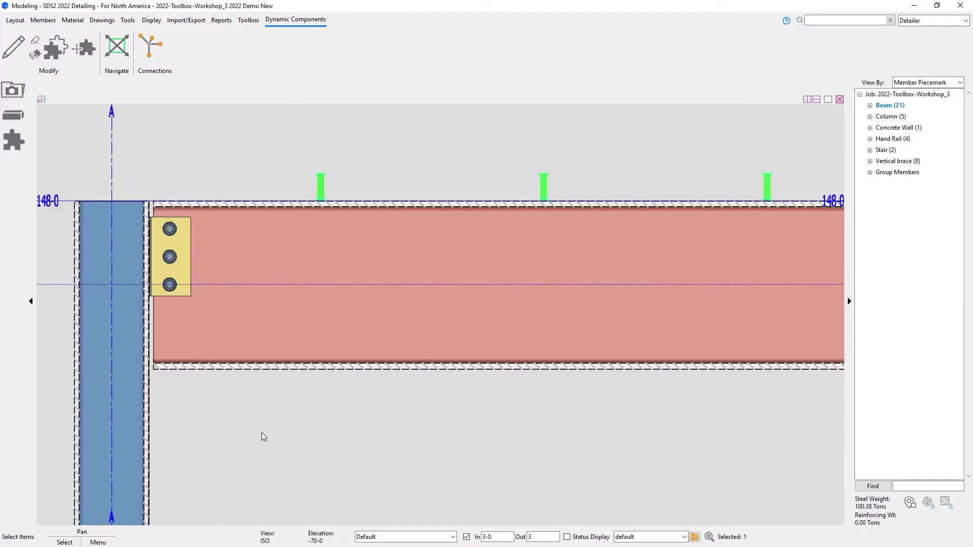
pyautogui.moveTo(260, 435); pyautogui.dragTo(434, 471, button='middle')
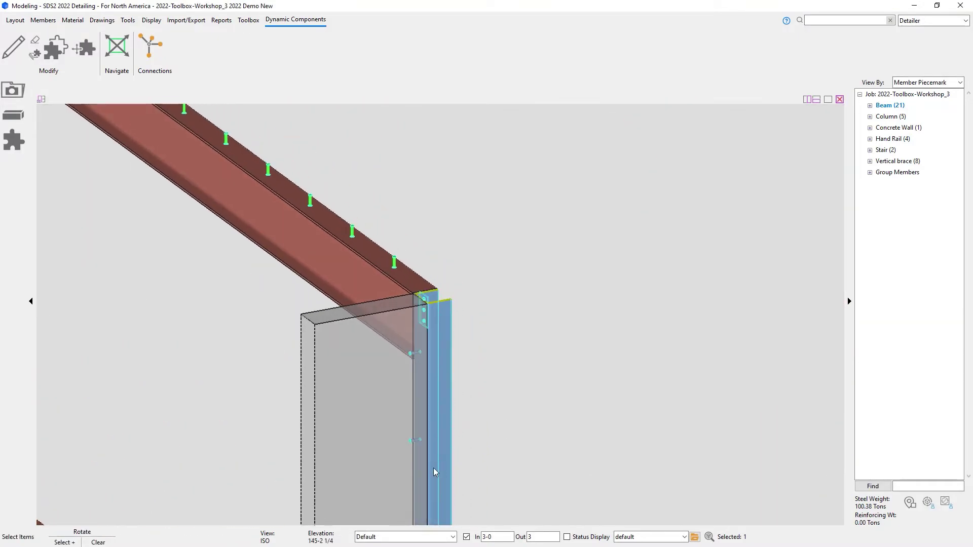
pyautogui.click(380, 469)
pyautogui.rightClick(381, 468)
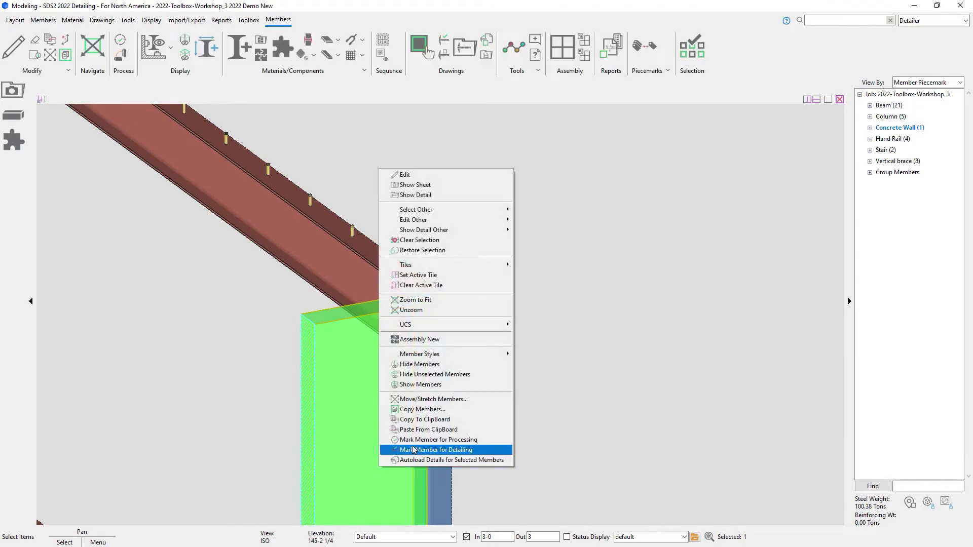
pyautogui.click(442, 365)
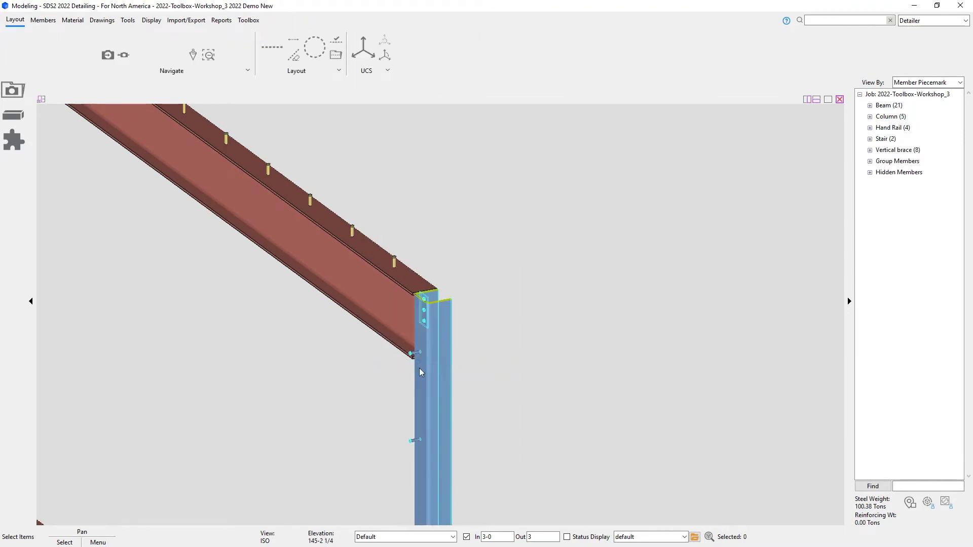
# - Examine the studs running down the column below the beam connection
pyautogui.moveTo(442, 364); pyautogui.dragTo(467, 393, button='middle')
pyautogui.scroll(3, 508, 295)
pyautogui.moveTo(509, 296); pyautogui.dragTo(516, 405, button='middle')
pyautogui.scroll(-5, 516, 408)
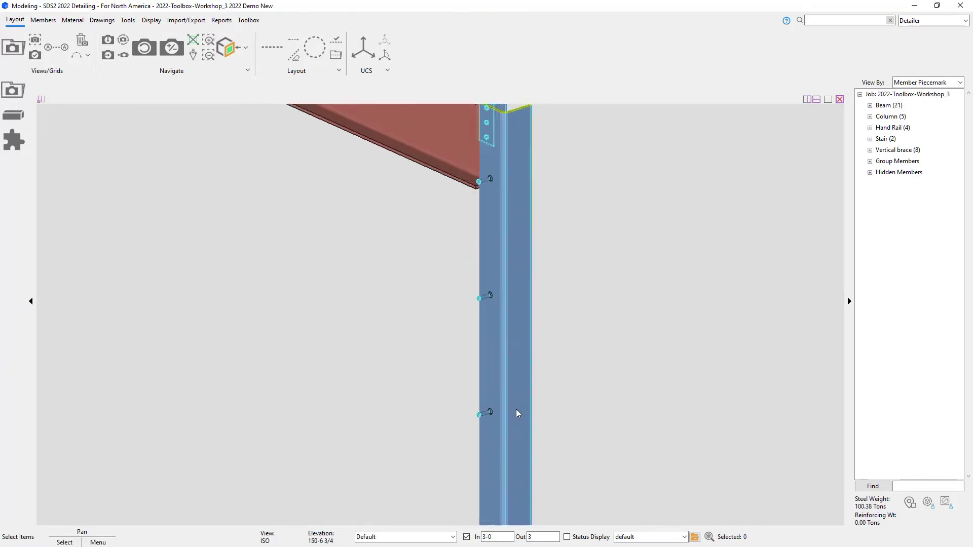
# - Add a Welded Studs component to the sloped column at the outer corner of the multi-storey frame
pyautogui.scroll(-3, 505, 415)
pyautogui.scroll(-4, 484, 375)
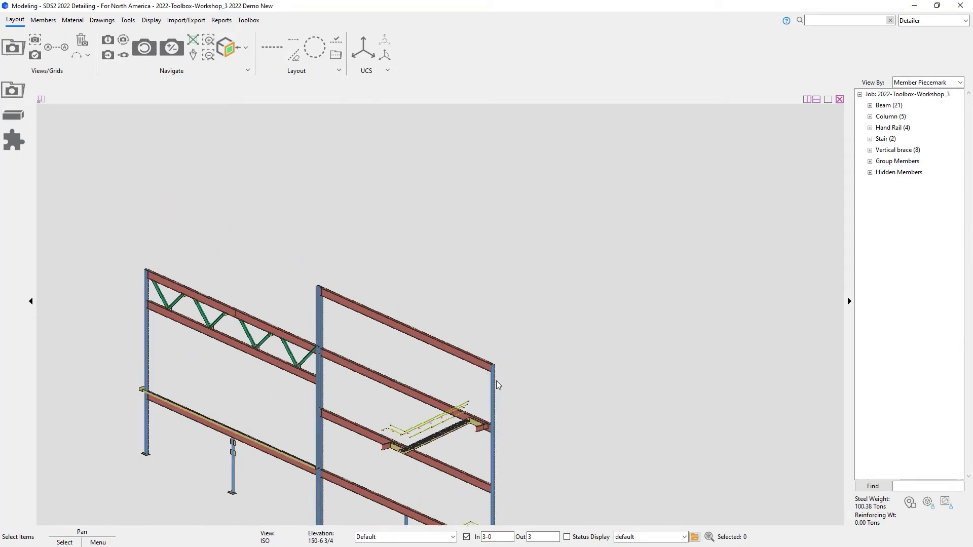
pyautogui.moveTo(447, 357); pyautogui.dragTo(268, 349, button='middle')
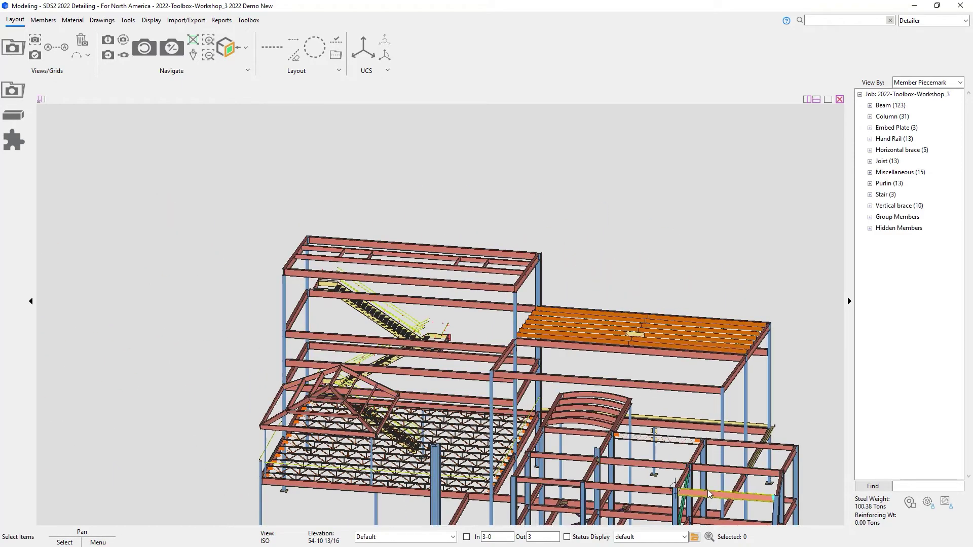
pyautogui.scroll(5, 552, 383)
pyautogui.scroll(5, 551, 383)
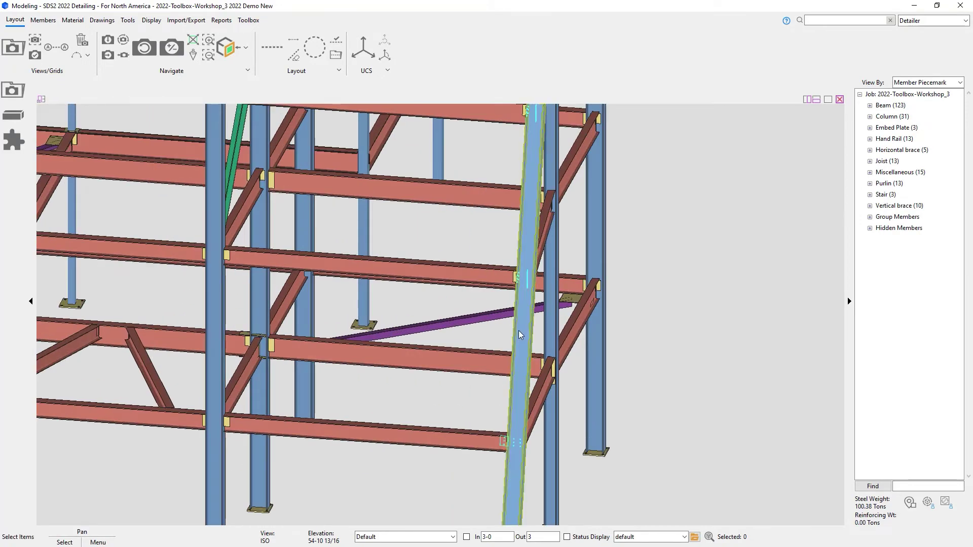
pyautogui.moveTo(553, 354); pyautogui.dragTo(573, 332, button='middle')
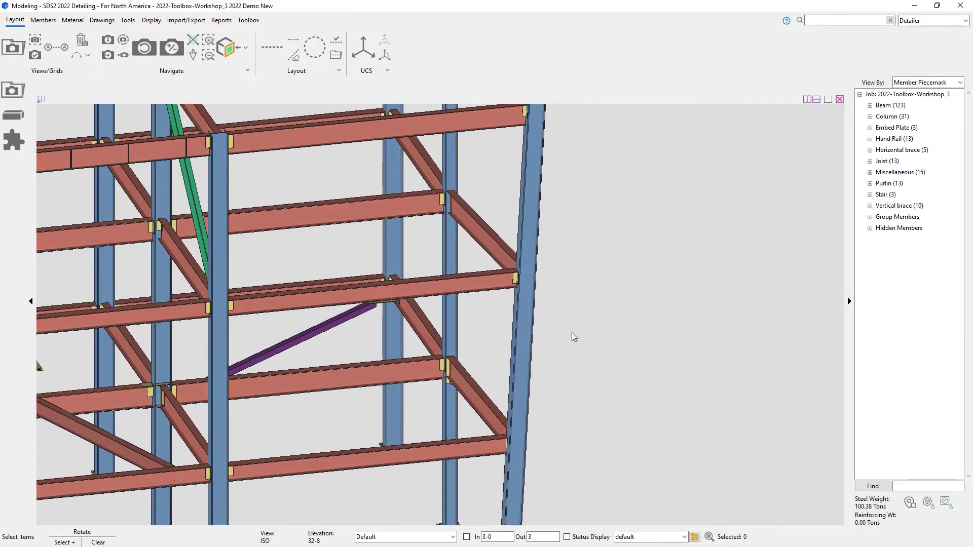
pyautogui.click(527, 340)
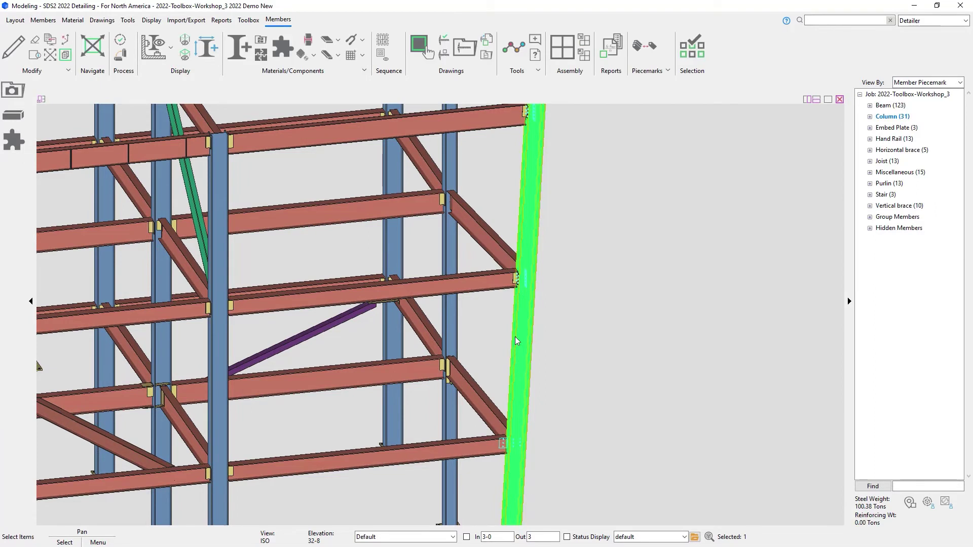
pyautogui.click(8, 135)
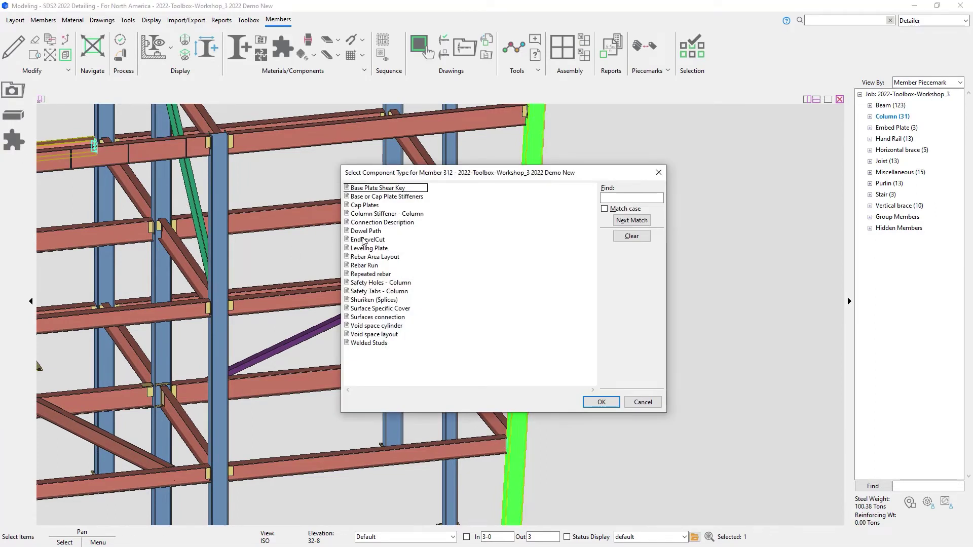
pyautogui.click(376, 344)
pyautogui.click(601, 403)
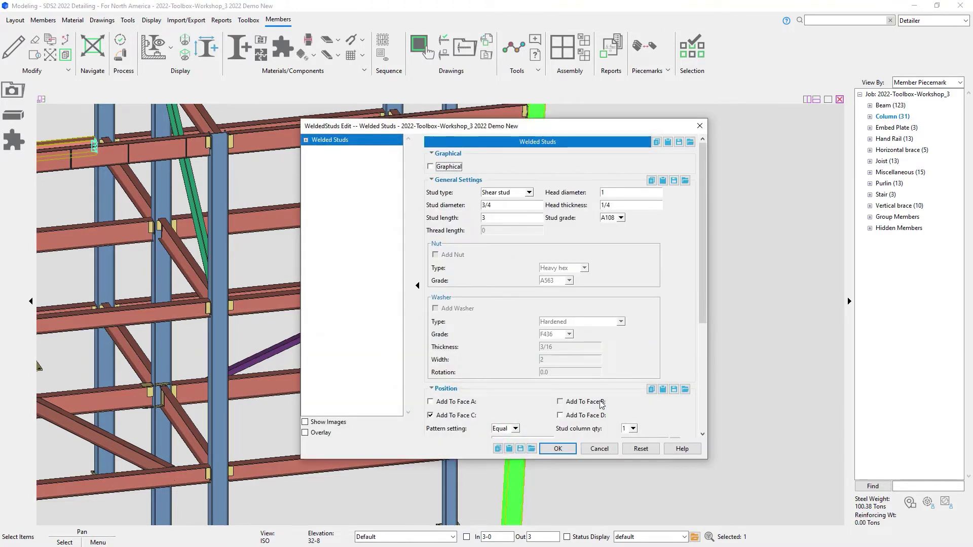
# - Set the column's stud type to Threaded stud, include a nut and a washer, and apply the settings
pyautogui.click(528, 193)
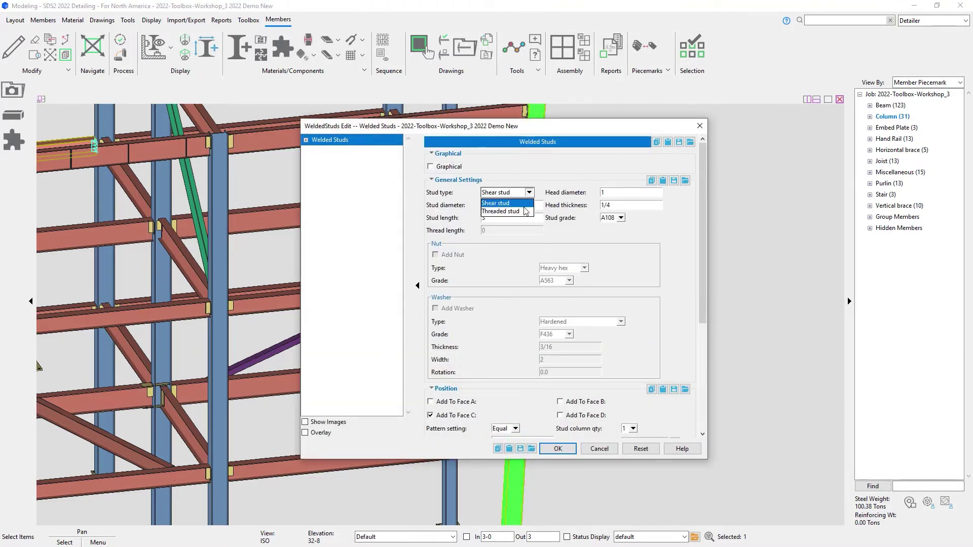
pyautogui.click(525, 213)
pyautogui.click(456, 256)
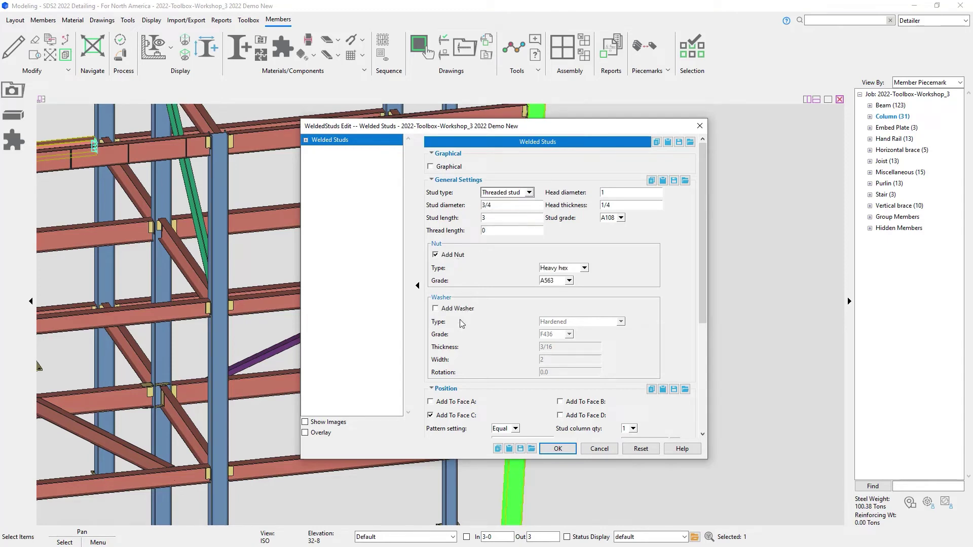
pyautogui.click(456, 309)
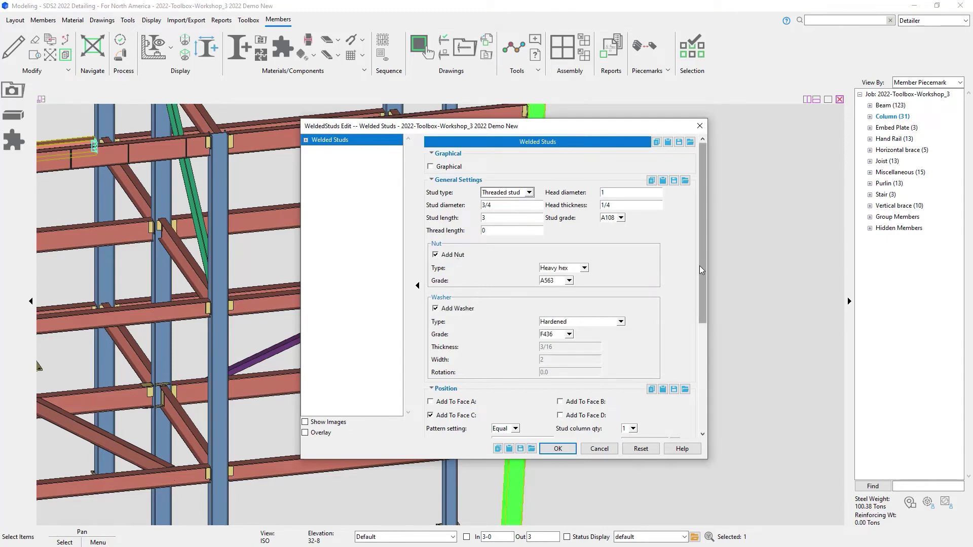
pyautogui.moveTo(701, 270); pyautogui.dragTo(701, 349)
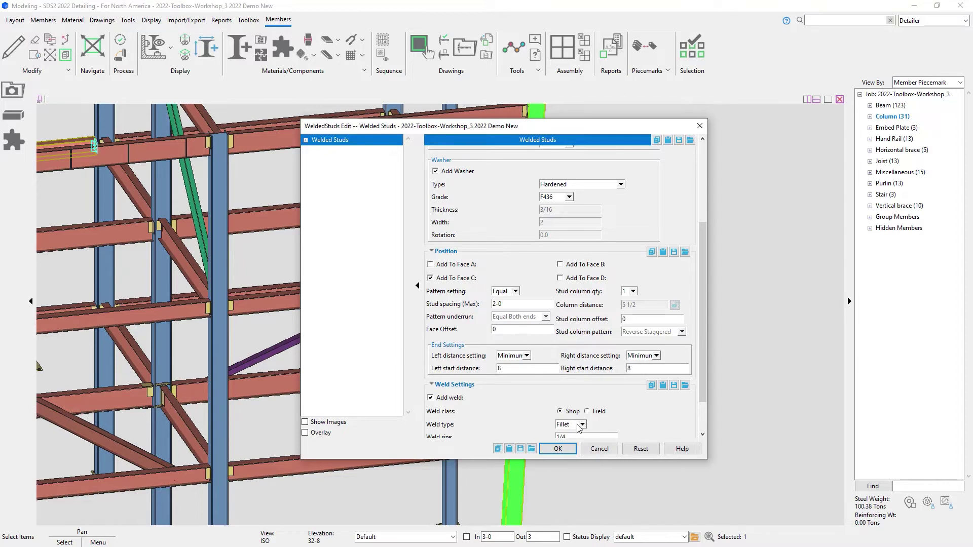
pyautogui.click(558, 448)
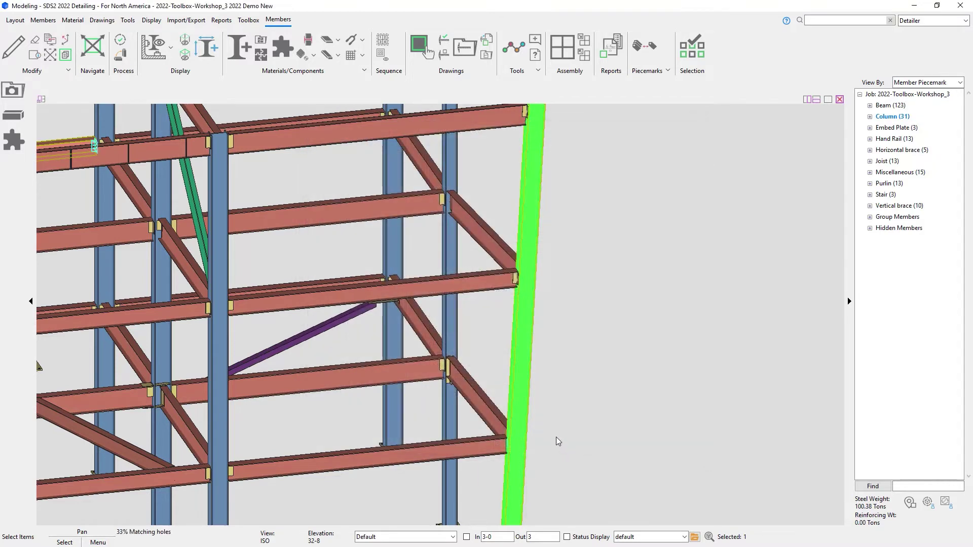
# - Generate the sloped column's detail drawing with no existing annotations preserved
pyautogui.scroll(5, 530, 436)
pyautogui.keyDown('shift'); pyautogui.moveTo(529, 436); pyautogui.dragTo(414, 425, button='middle'); pyautogui.keyUp('shift')
pyautogui.click(566, 314)
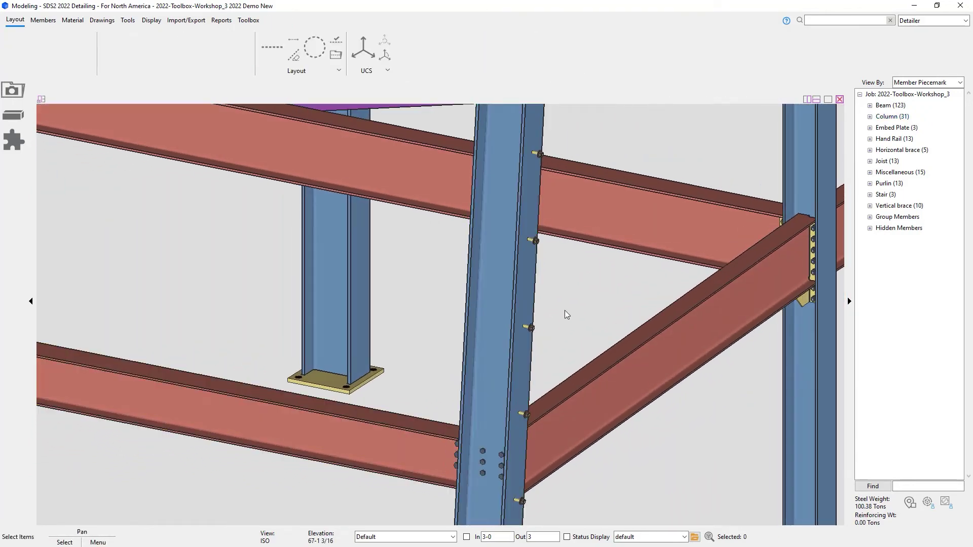
pyautogui.moveTo(508, 341)
pyautogui.keyDown('shift'); pyautogui.mouseDown(button='middle')
pyautogui.moveTo(427, 337)
pyautogui.moveTo(495, 326)
pyautogui.moveTo(512, 339)
pyautogui.mouseUp(button='middle'); pyautogui.keyUp('shift')
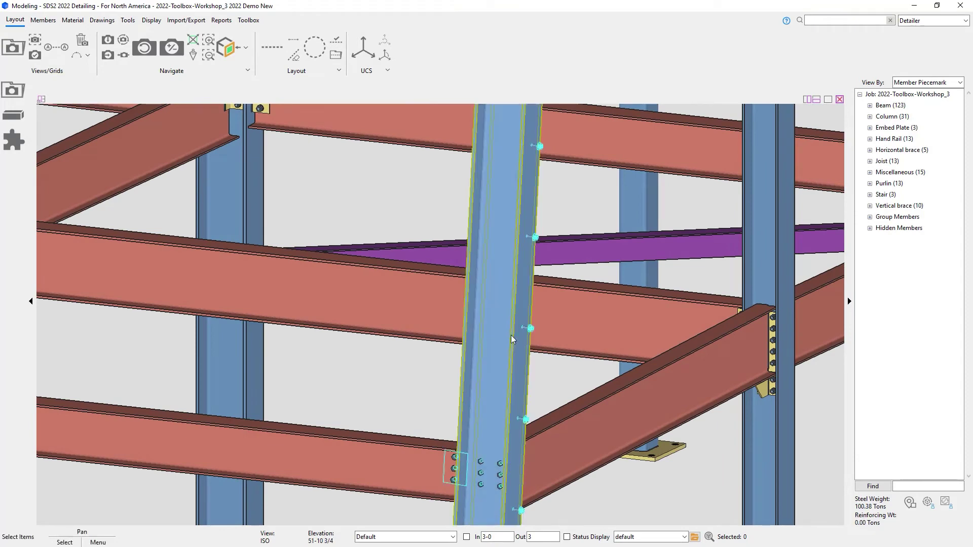
pyautogui.click(512, 353)
pyautogui.rightClick(511, 353)
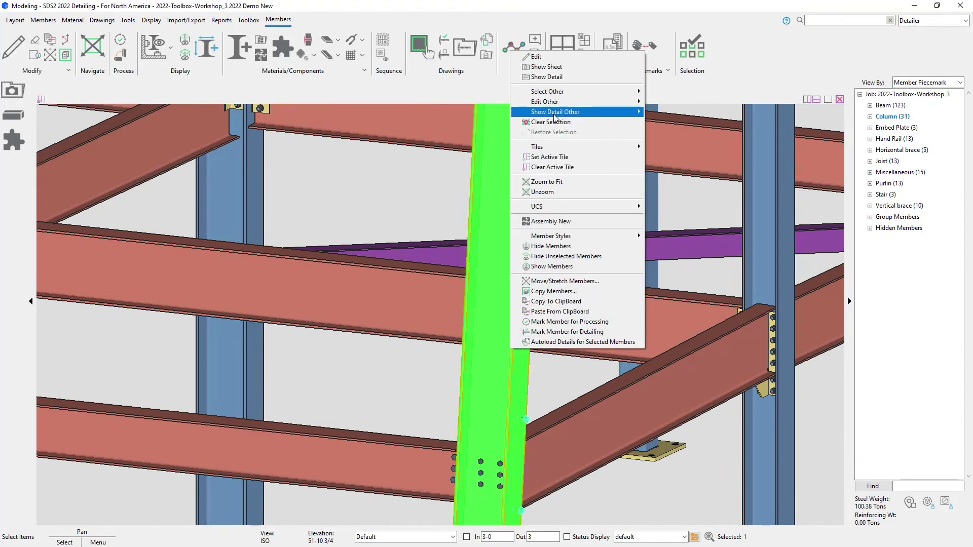
pyautogui.click(552, 76)
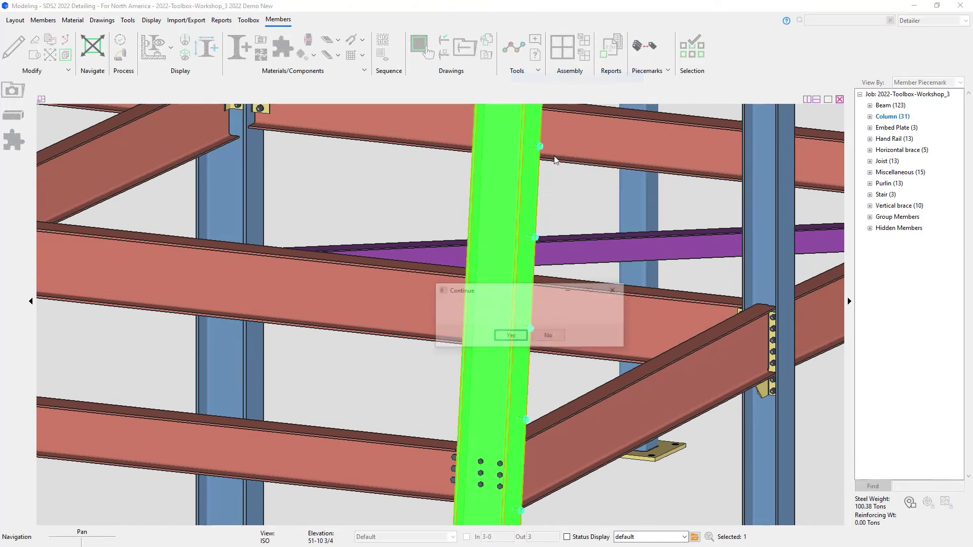
pyautogui.click(511, 336)
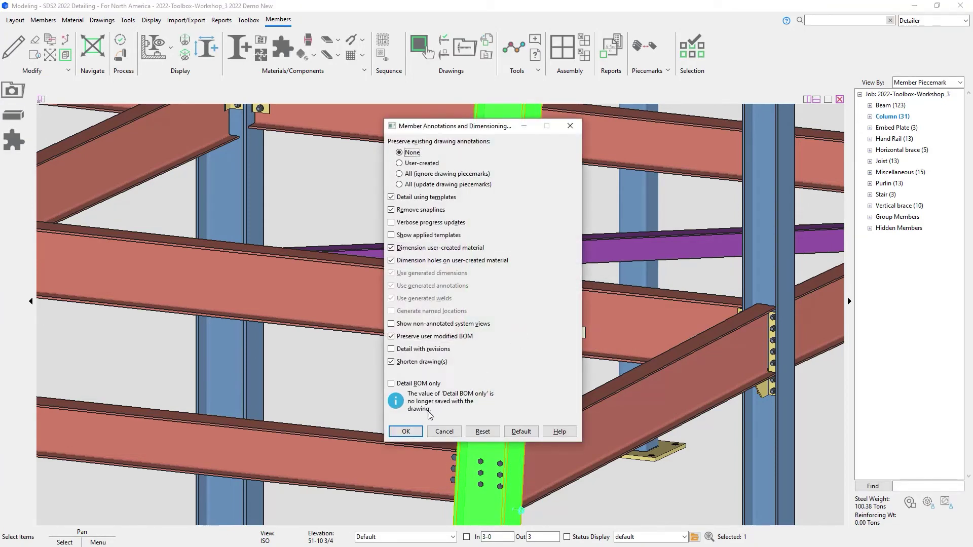
pyautogui.click(406, 432)
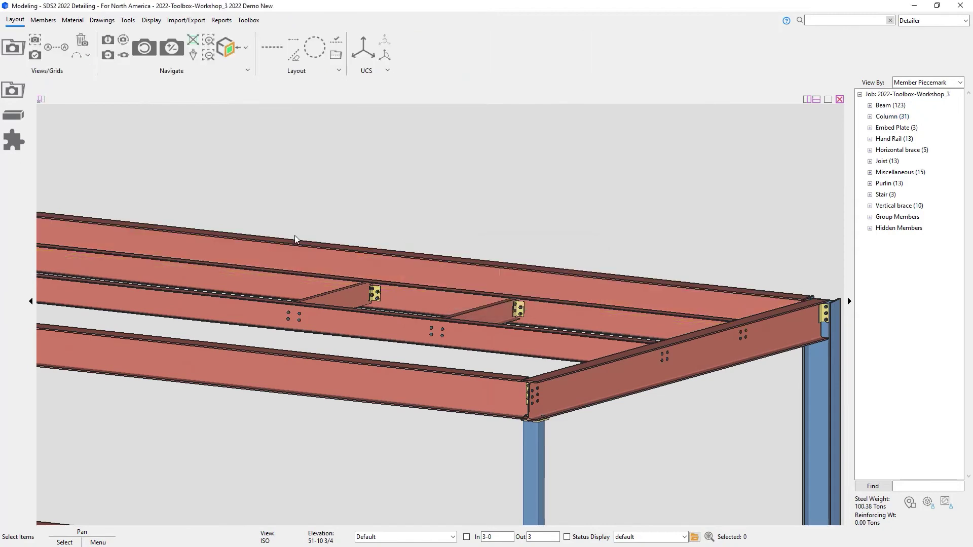
# - Review the position, weld and view settings of the welded studs on the upper roof beam's top flange
pyautogui.doubleClick(306, 263)
pyautogui.scroll(-5, 452, 422)
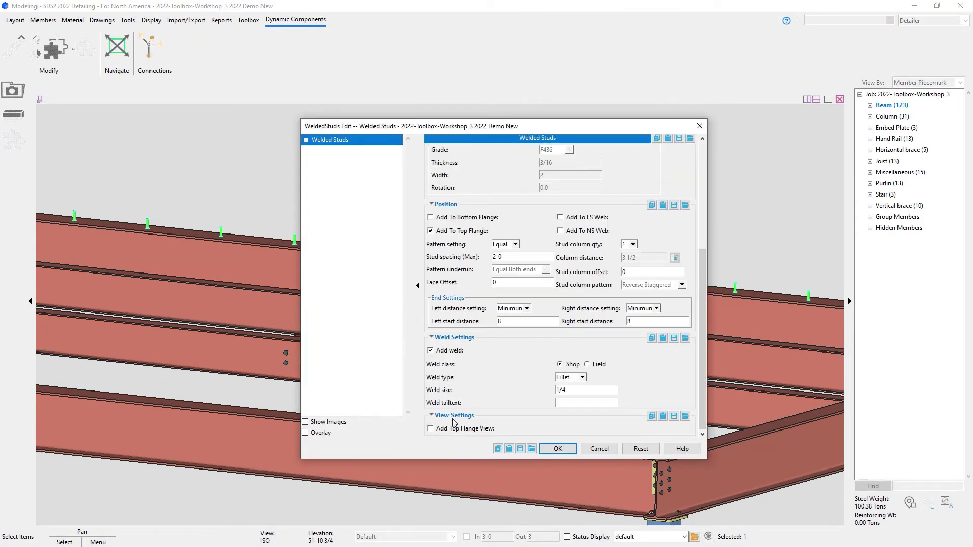
pyautogui.click(557, 448)
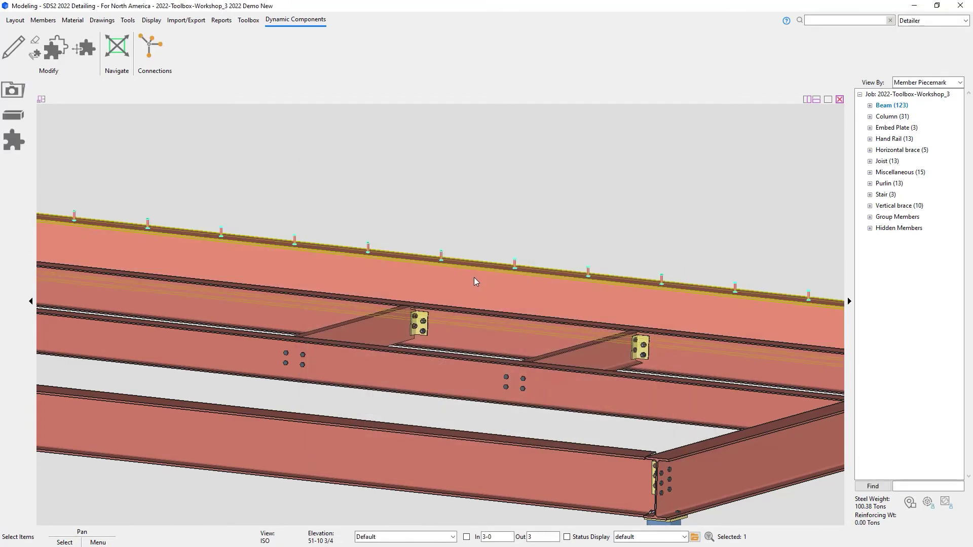
# - Generate the detail drawing of the studded roof beam with no existing annotations preserved
pyautogui.click(476, 279)
pyautogui.rightClick(476, 279)
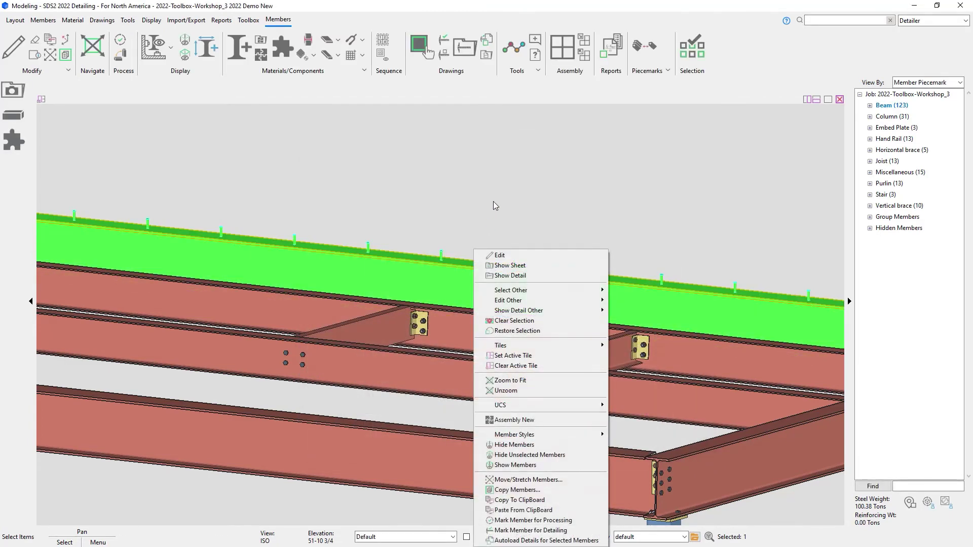
pyautogui.click(509, 275)
pyautogui.click(509, 336)
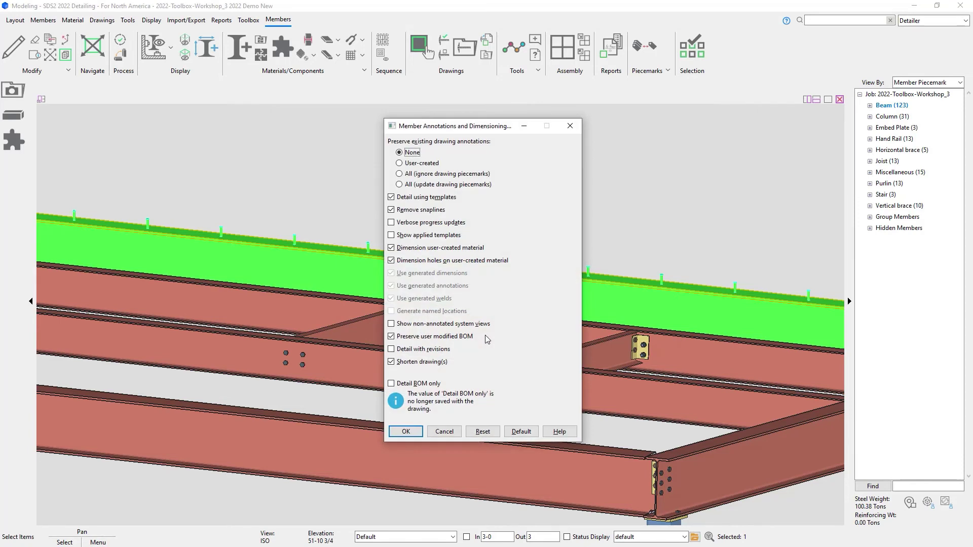
pyautogui.click(405, 432)
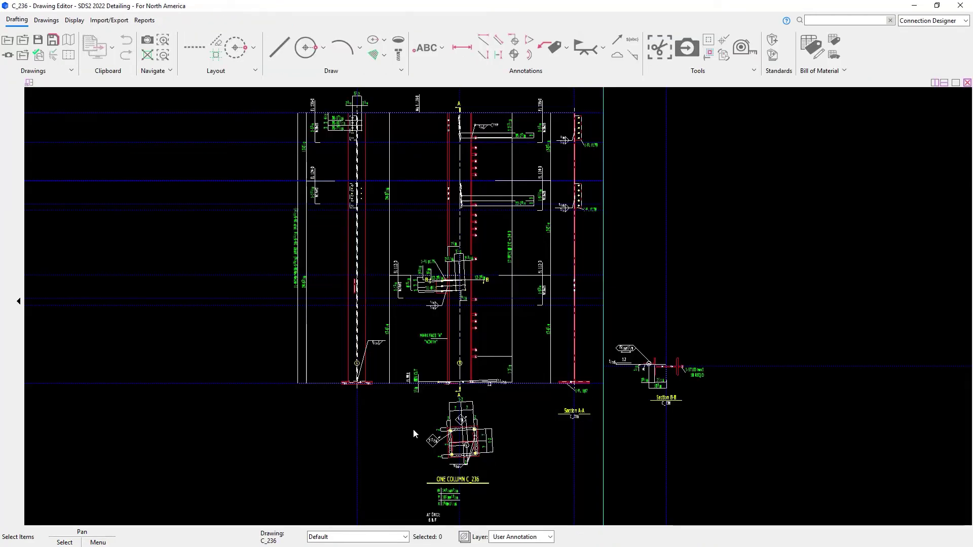
# - Examine the studs, weld symbol, spacing dimensions and section views on the detail drawing of column C_236
pyautogui.scroll(4, 473, 147)
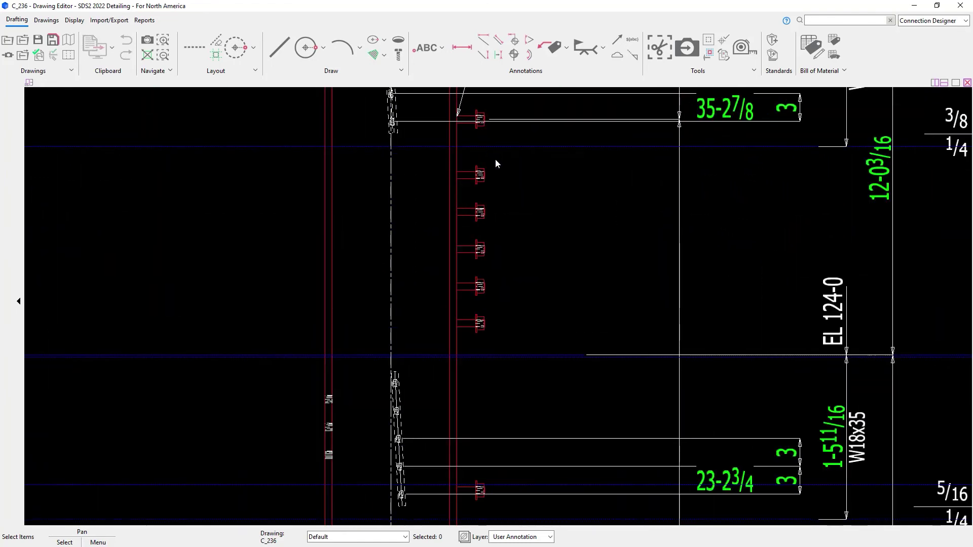
pyautogui.moveTo(494, 159)
pyautogui.mouseDown(button='middle')
pyautogui.moveTo(484, 346)
pyautogui.moveTo(445, 245)
pyautogui.mouseUp(button='middle')
pyautogui.scroll(-5, 433, 213)
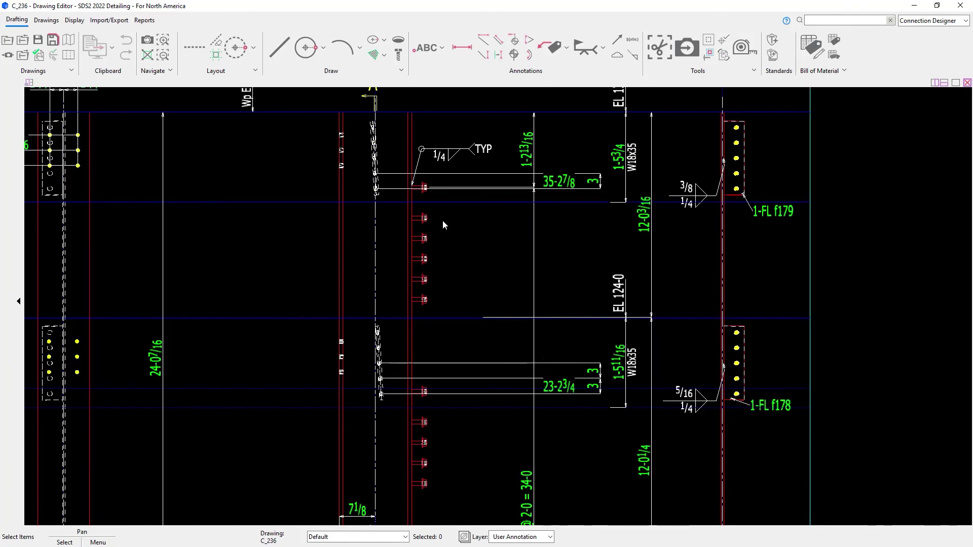
pyautogui.scroll(-2, 448, 241)
pyautogui.moveTo(463, 381)
pyautogui.mouseDown(button='middle')
pyautogui.moveTo(446, 349)
pyautogui.moveTo(423, 156)
pyautogui.mouseUp(button='middle')
pyautogui.scroll(-3, 452, 272)
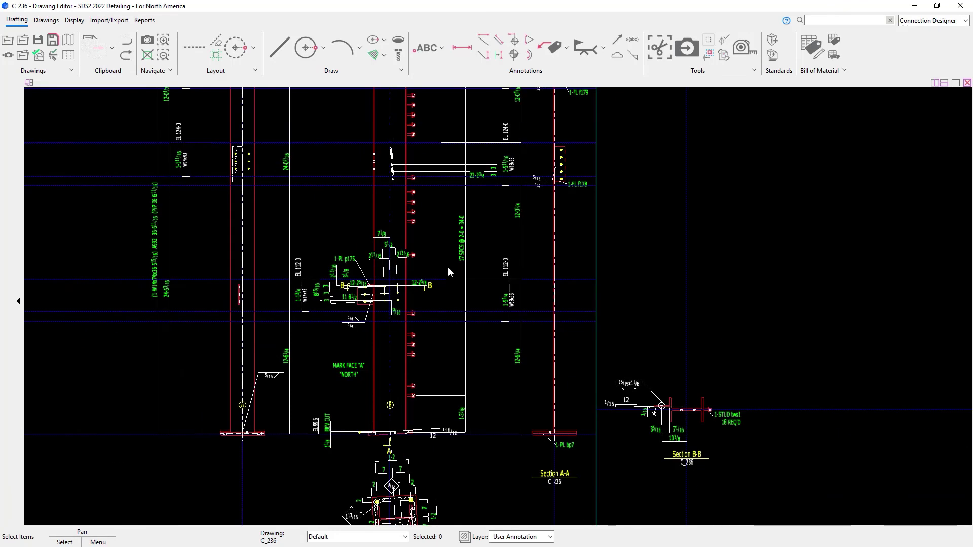
pyautogui.scroll(3, 450, 267)
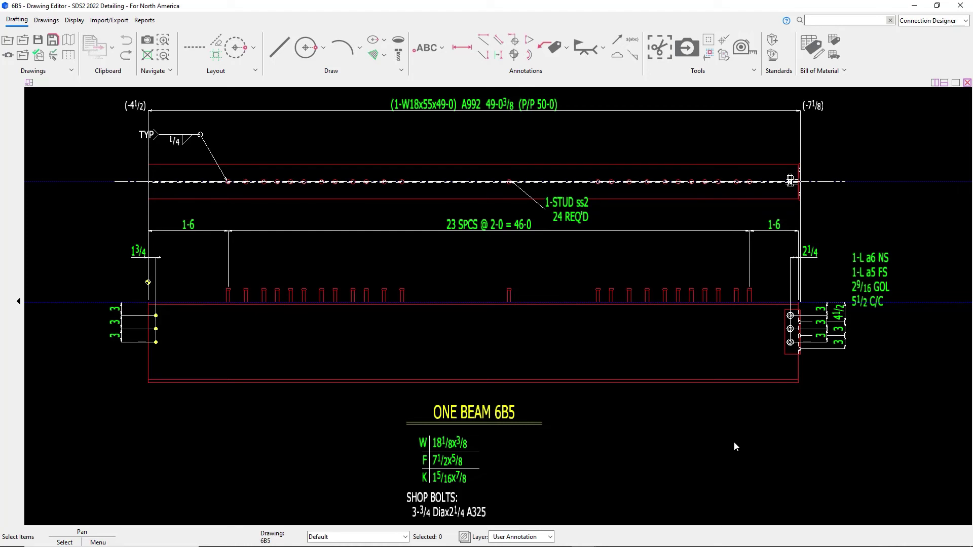
# - Close the beam drawing and open the job's Component Plugin Defaults from the project settings
pyautogui.click(960, 6)
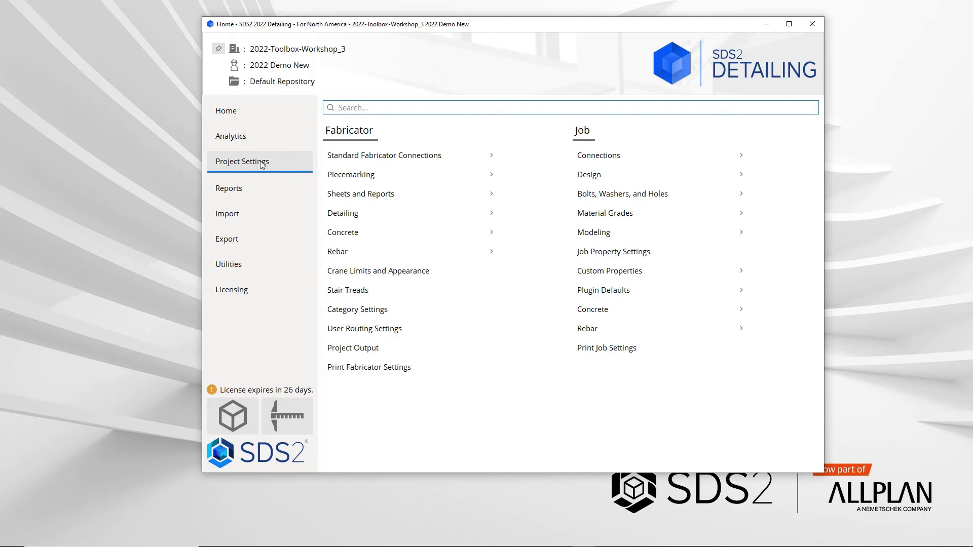
pyautogui.click(596, 292)
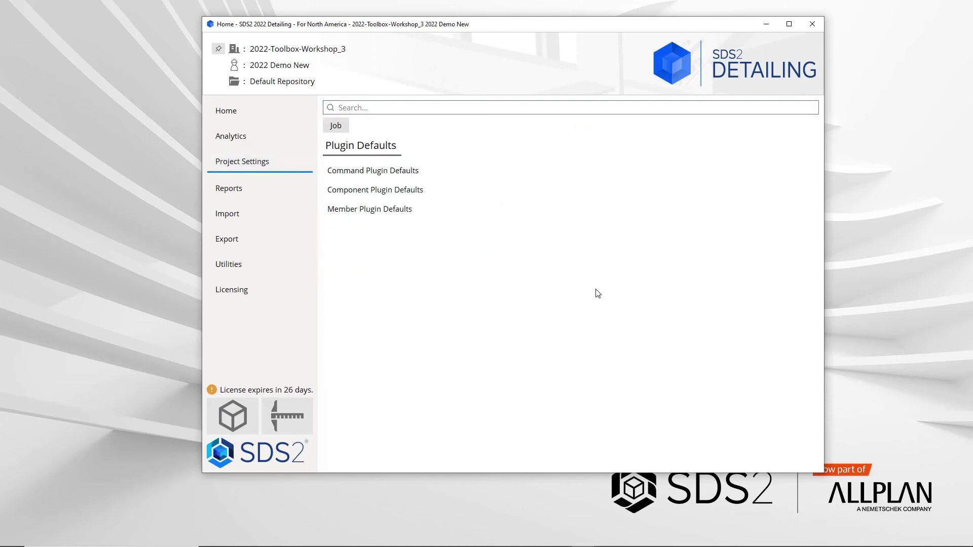
pyautogui.doubleClick(412, 192)
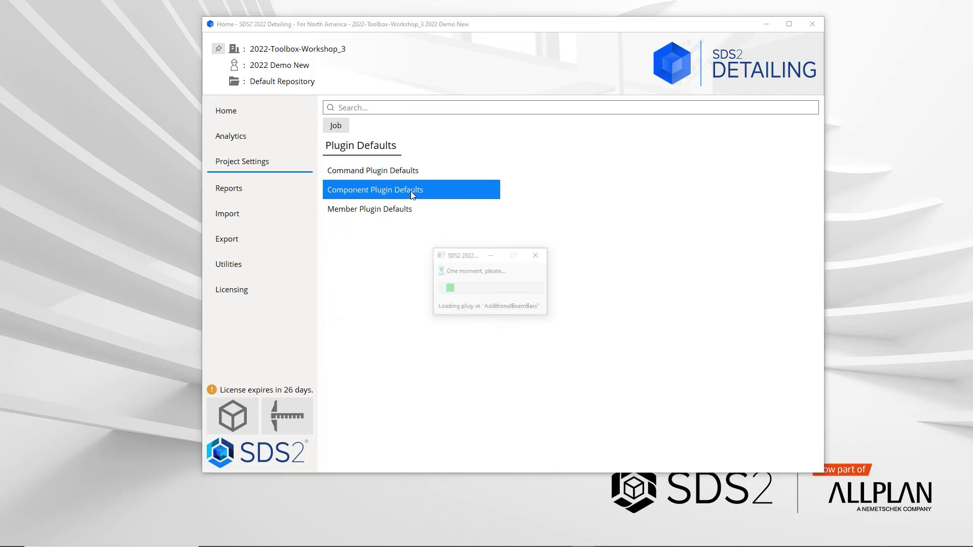